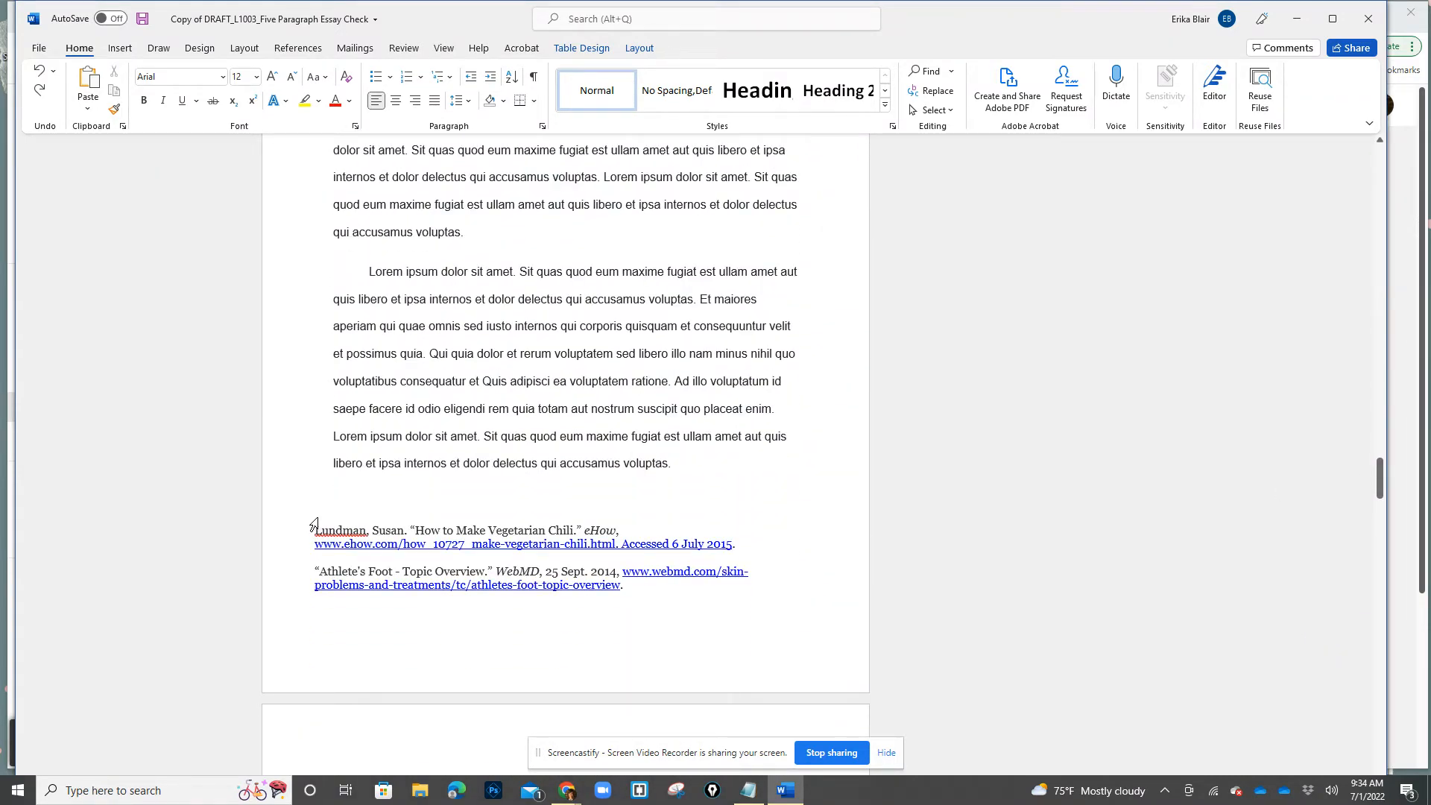
Review the citations at the end of the essay and the citation help resources listed above the essay draft.
left_click_drag(327, 517, 671, 601)
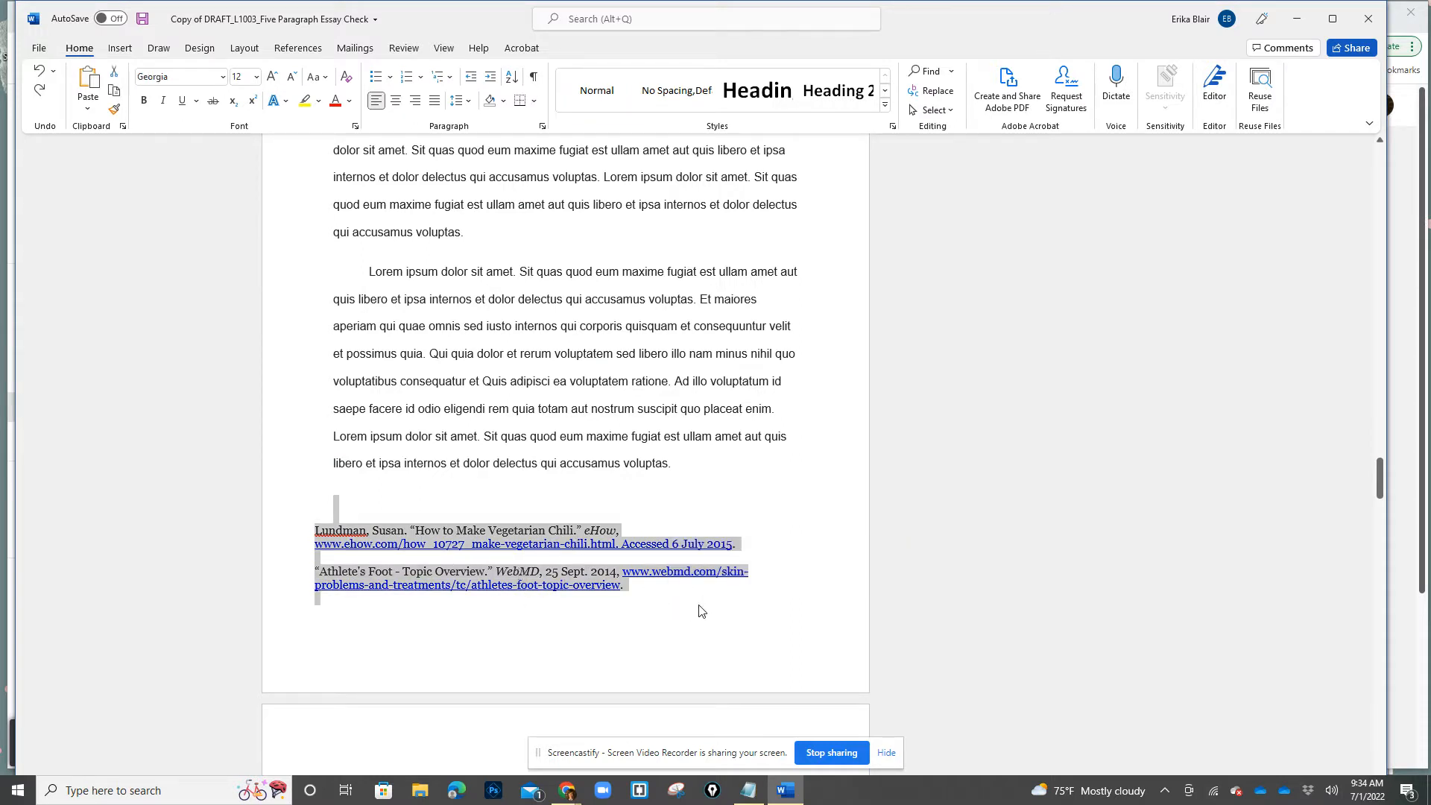
scroll(756, 604, "up", 15)
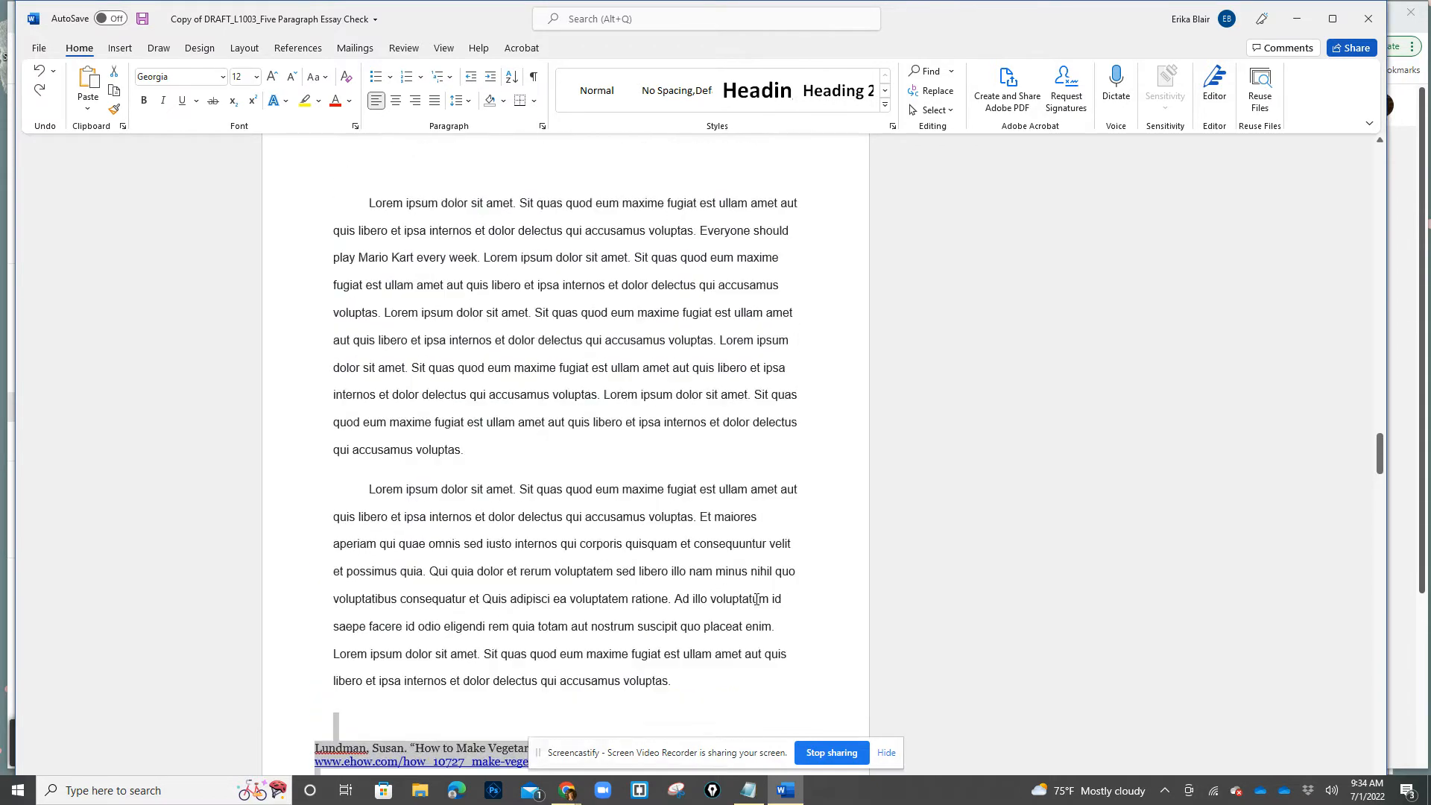
scroll(756, 599, "up", 10)
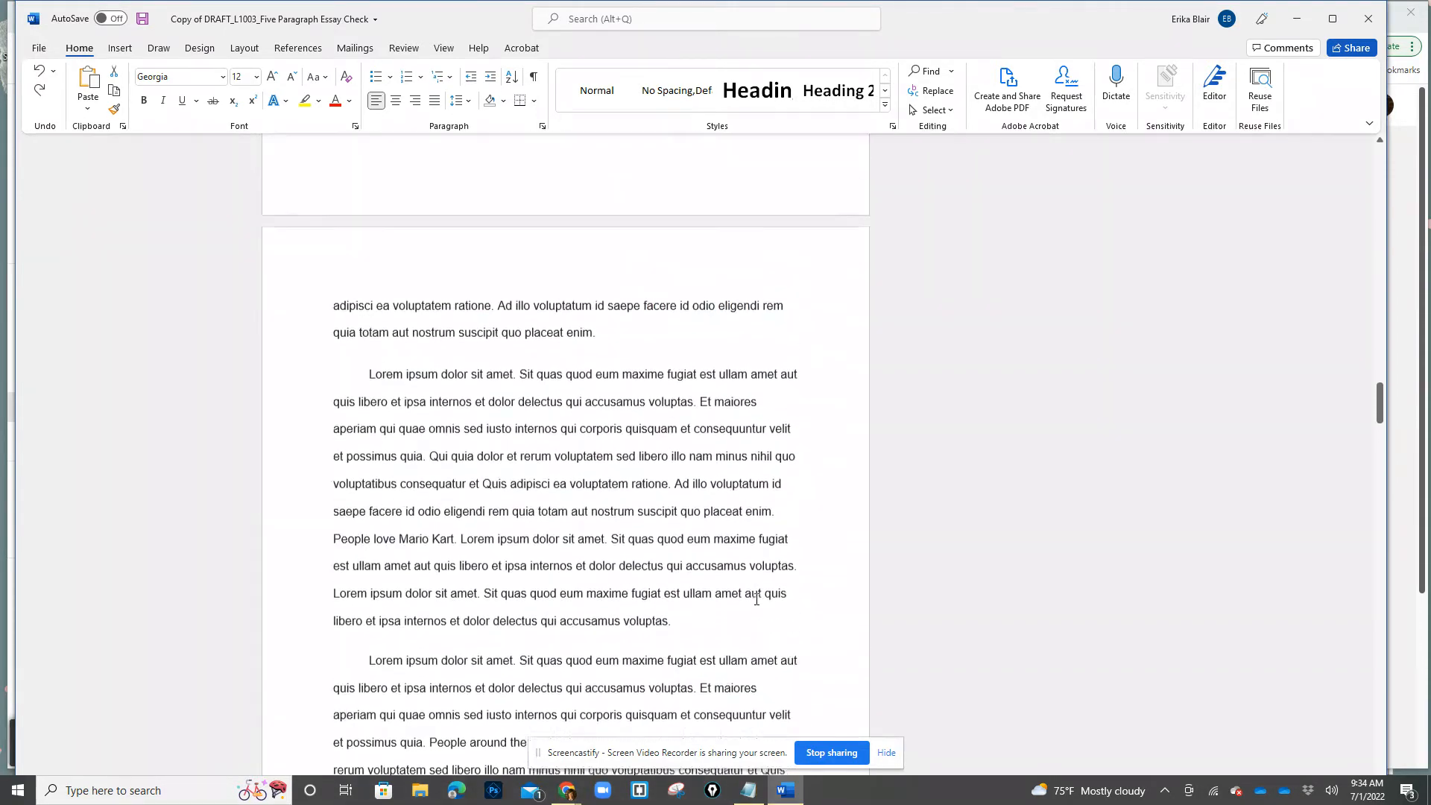
scroll(756, 599, "up", 8)
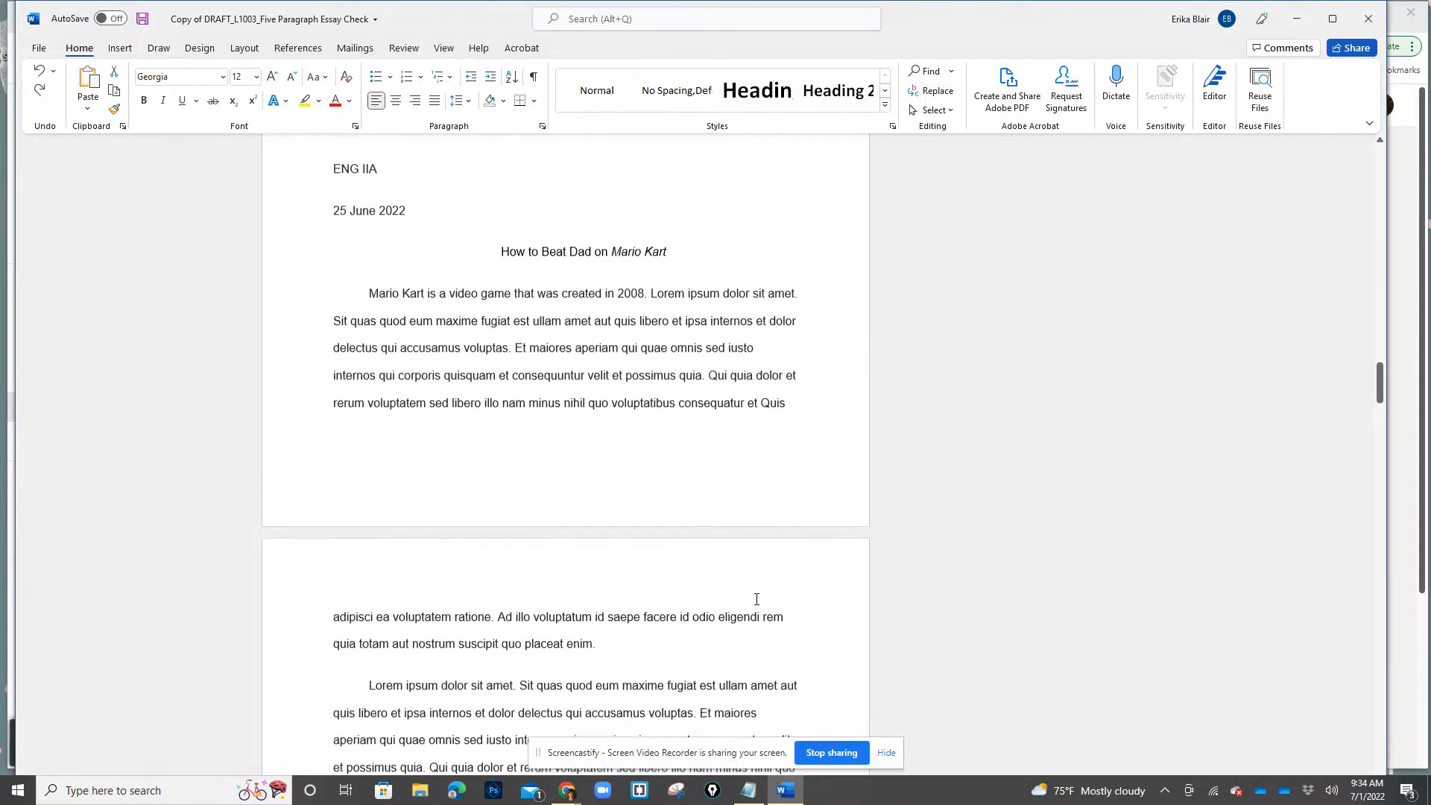
scroll(756, 600, "up", 3)
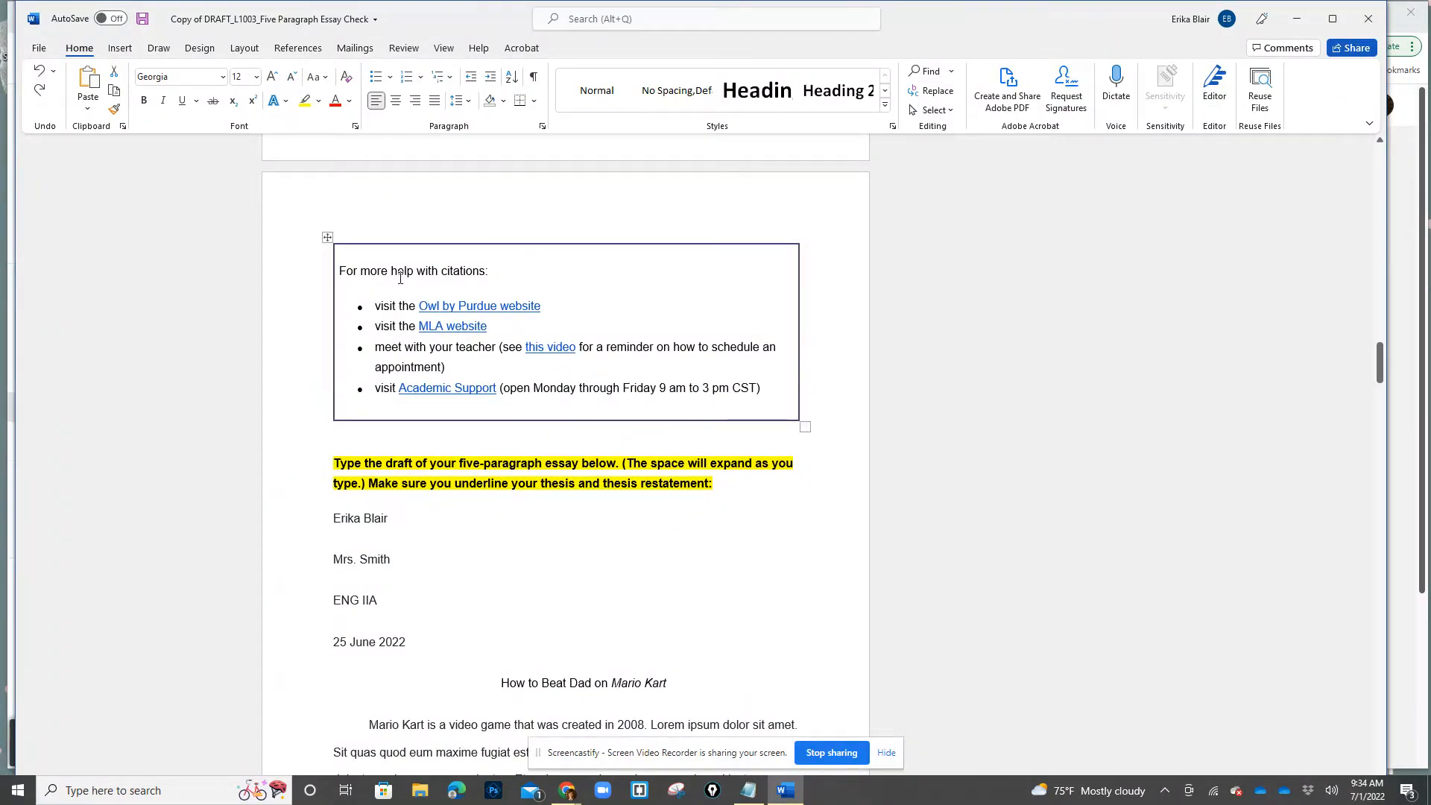
left_click_drag(397, 289, 764, 391)
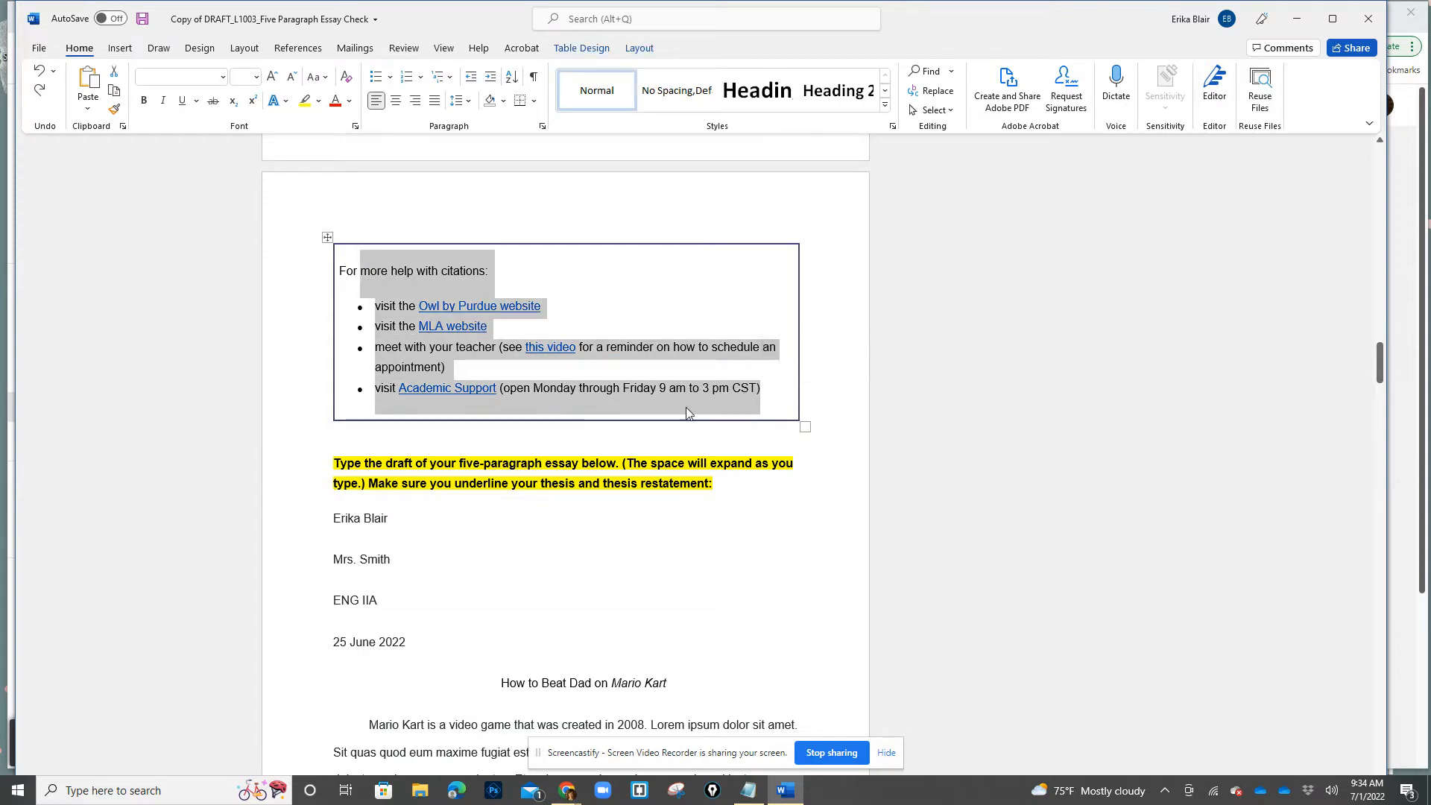
left_click(720, 389)
Insert five blank lines before the citations at the end of the essay to push them onto a new page.
left_click_drag(1384, 371, 1379, 484)
left_click(533, 433)
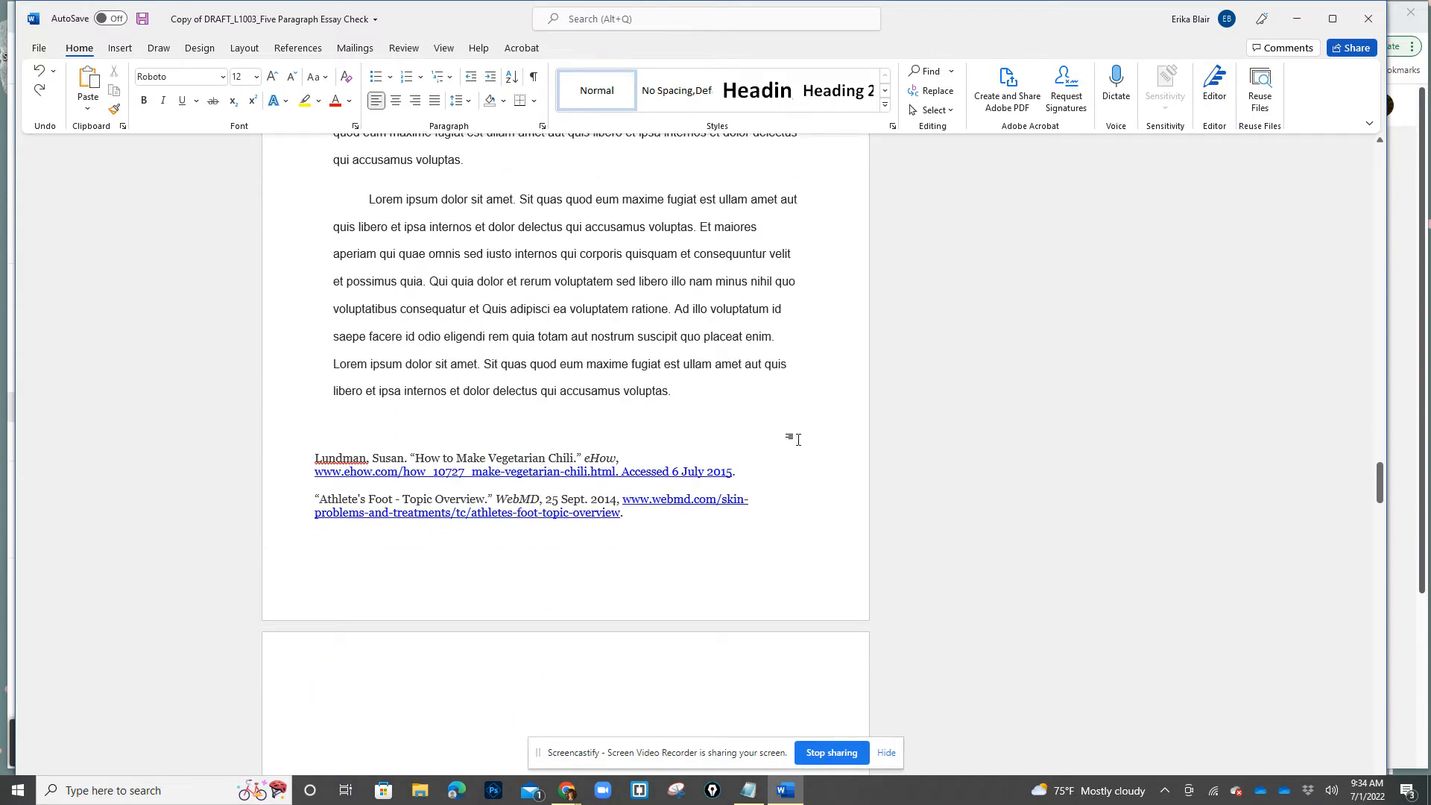
scroll(1025, 456, "down", 3)
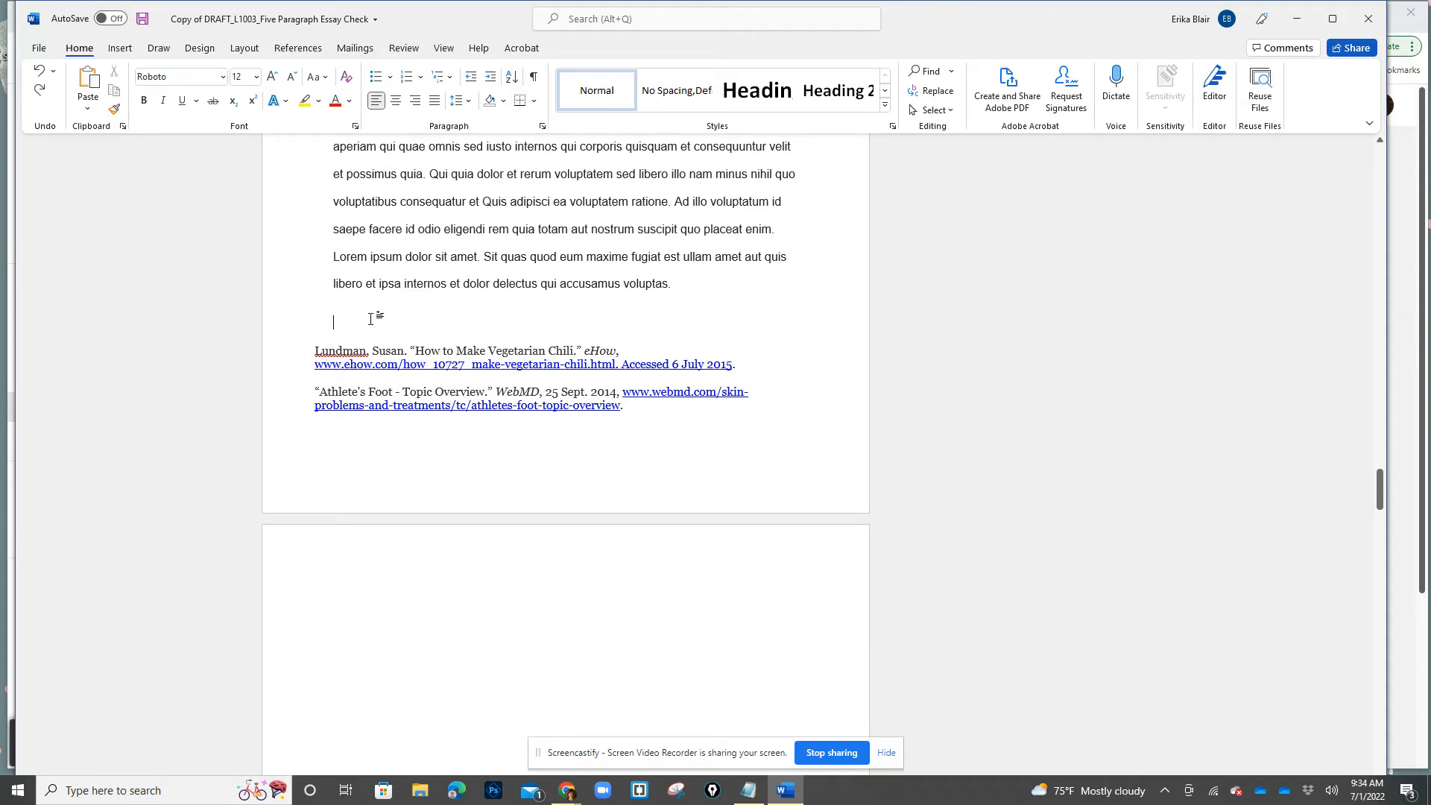
key("Return")
key("Return")
key("Return")
key("Return")
key("Return")
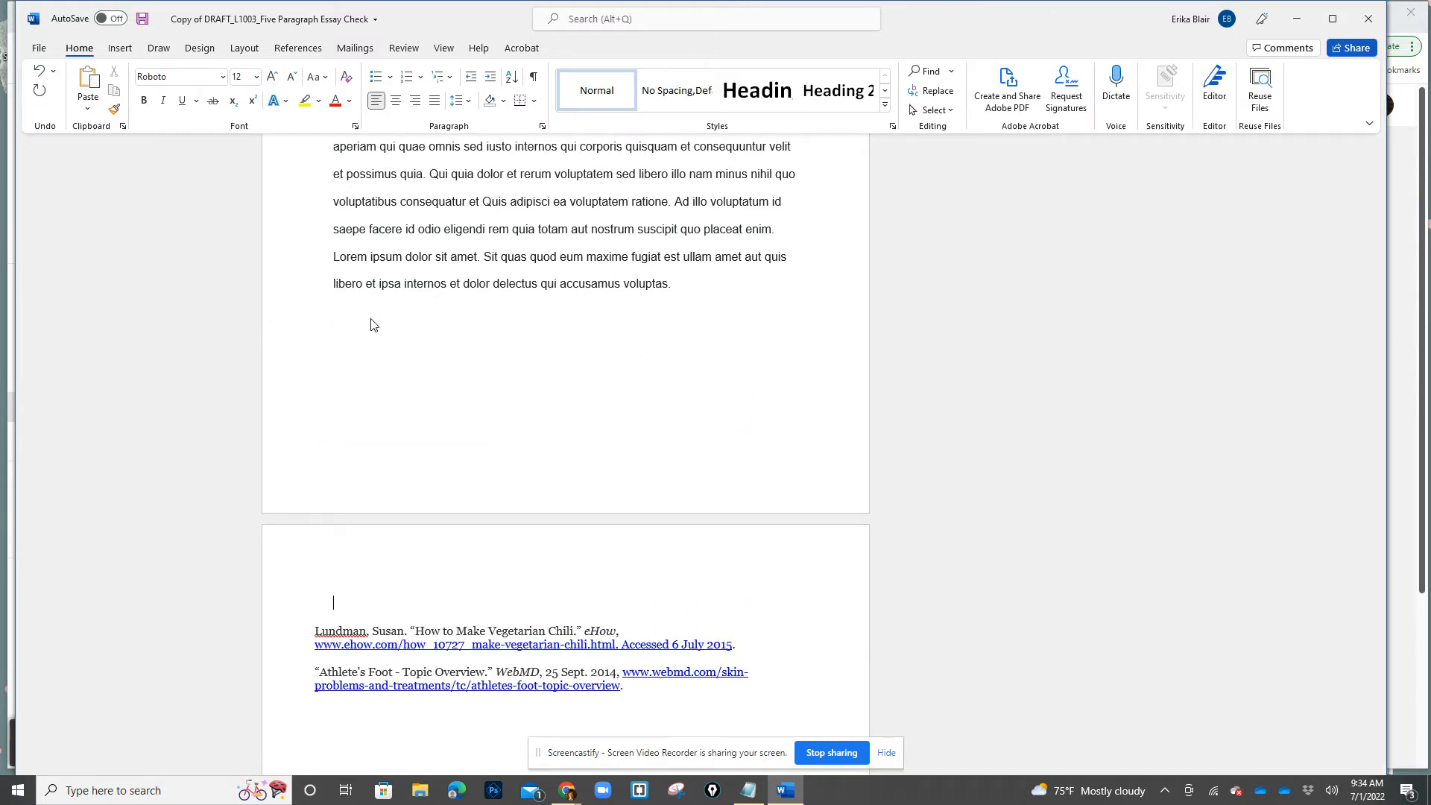
Add the centered heading "Works Cited" on the blank line above the first citation.
scroll(748, 440, "down", 4)
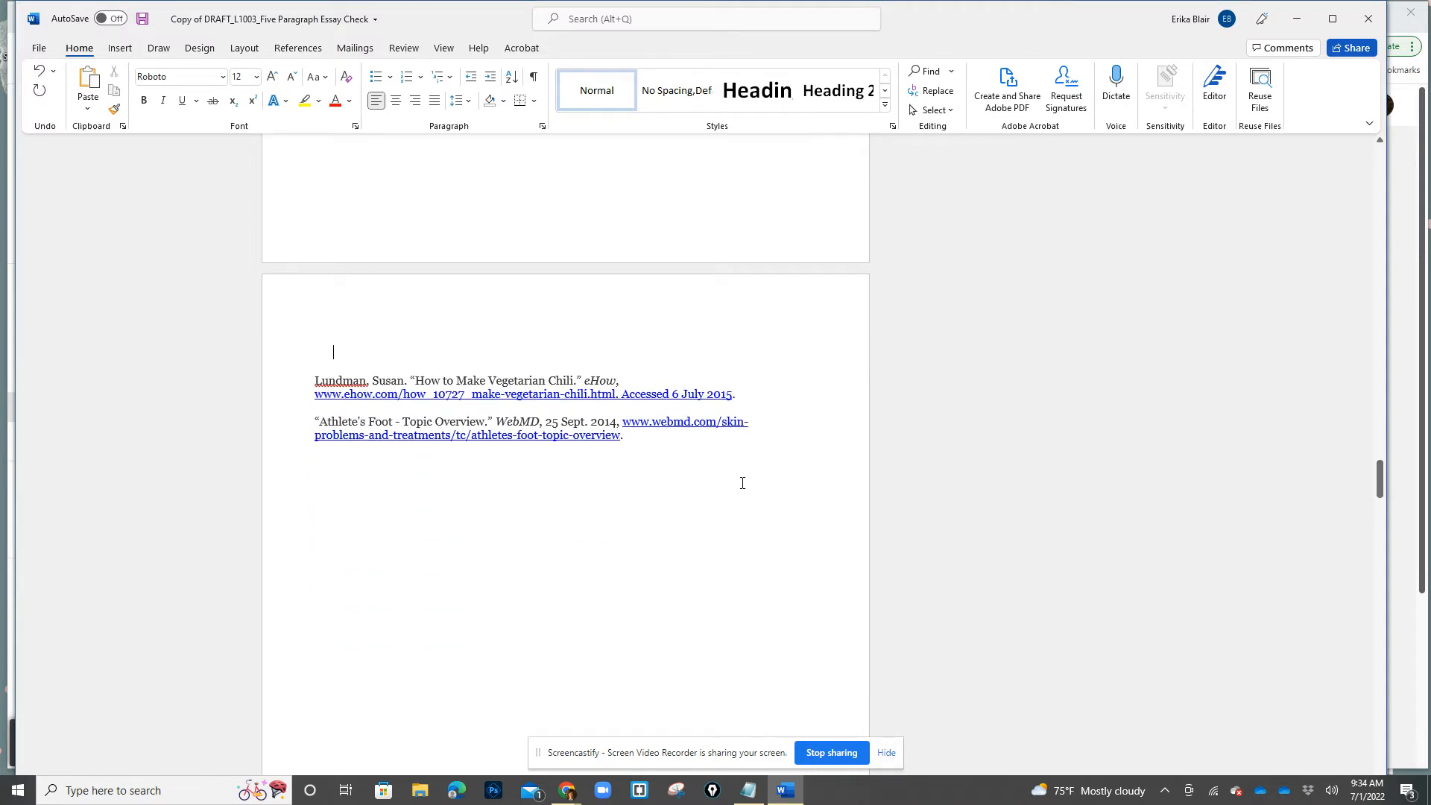
left_click(396, 100)
type("Wor")
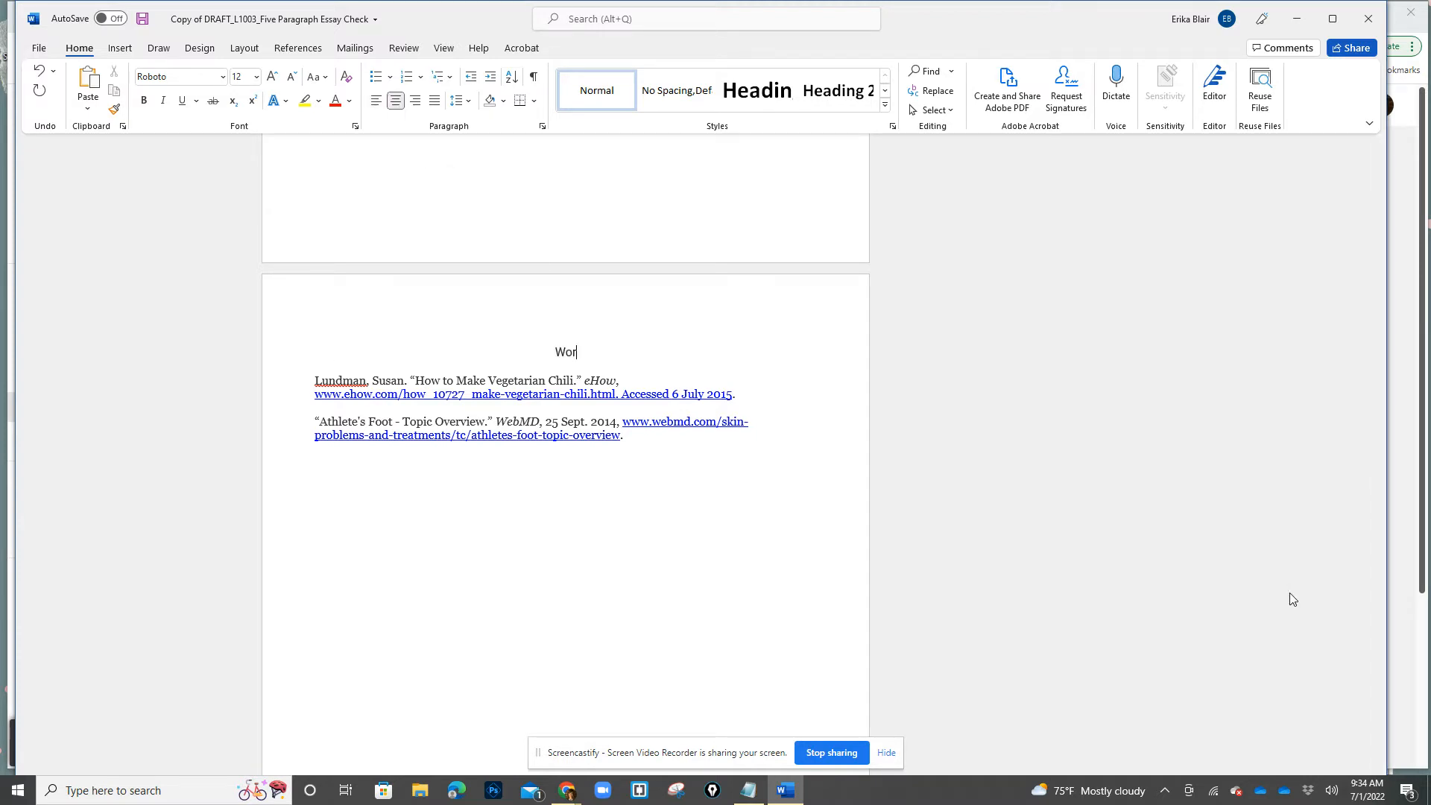
type("ks Cited")
Change the font of the Works Cited heading and both citations to Arial.
left_click_drag(561, 366, 634, 440)
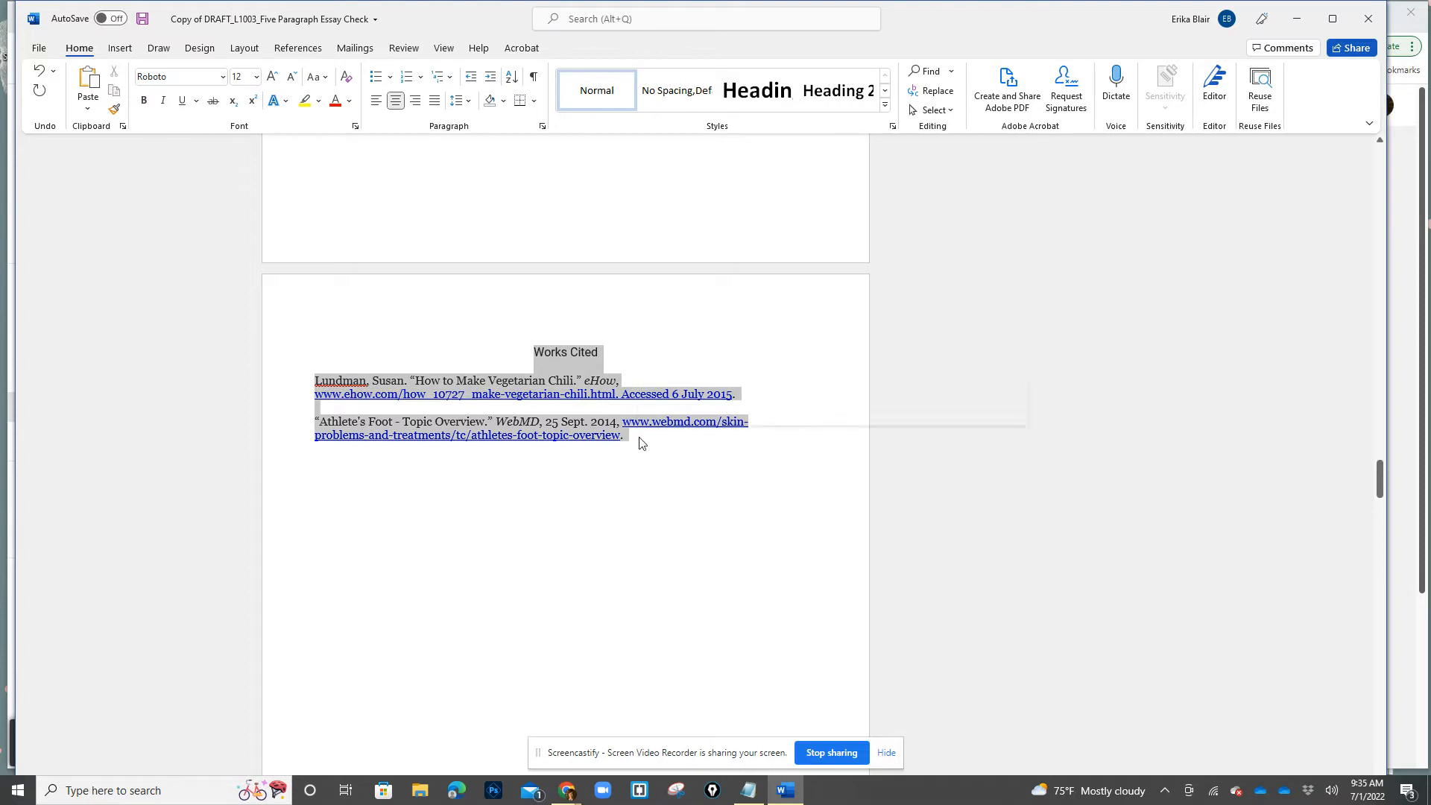
left_click(222, 76)
left_click(198, 183)
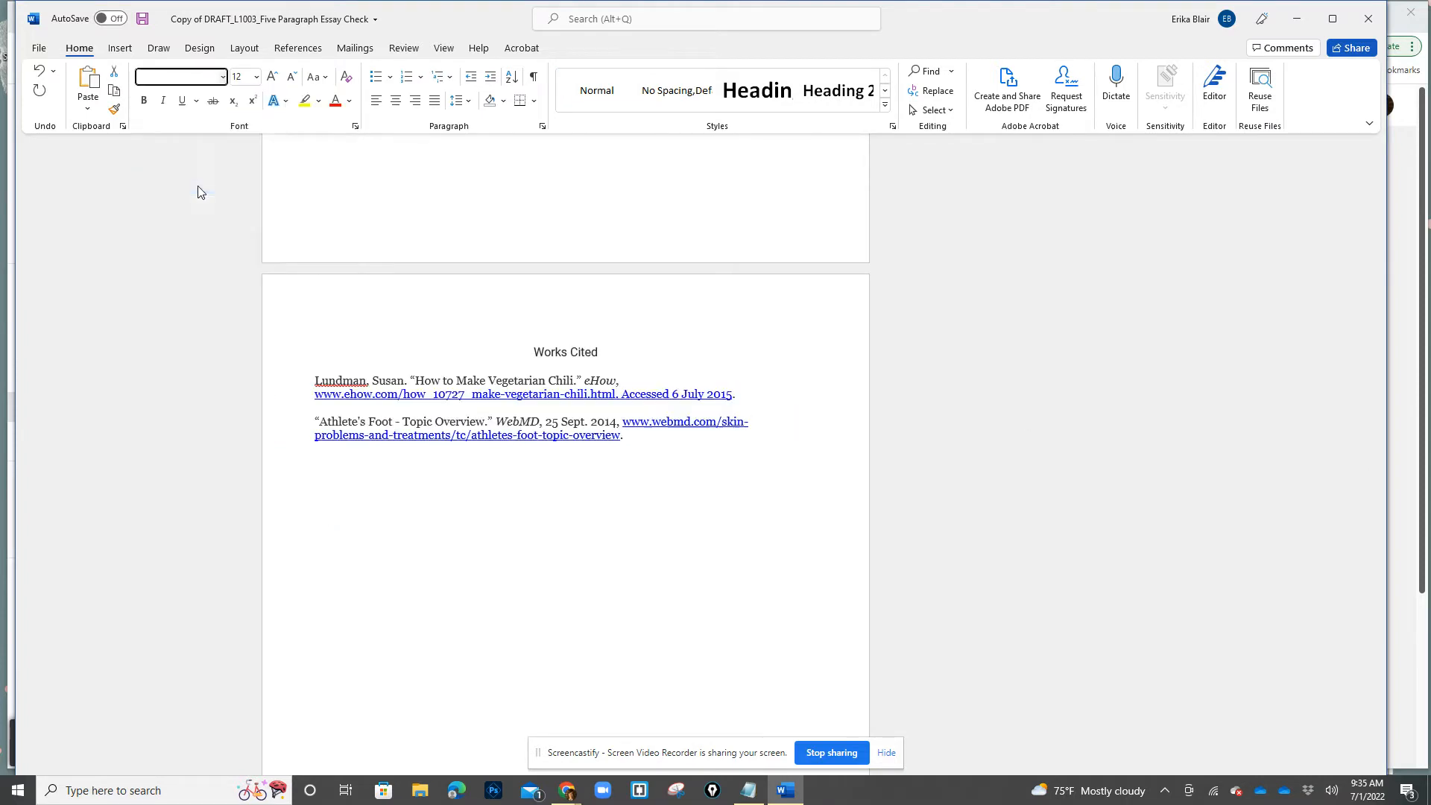
left_click(240, 78)
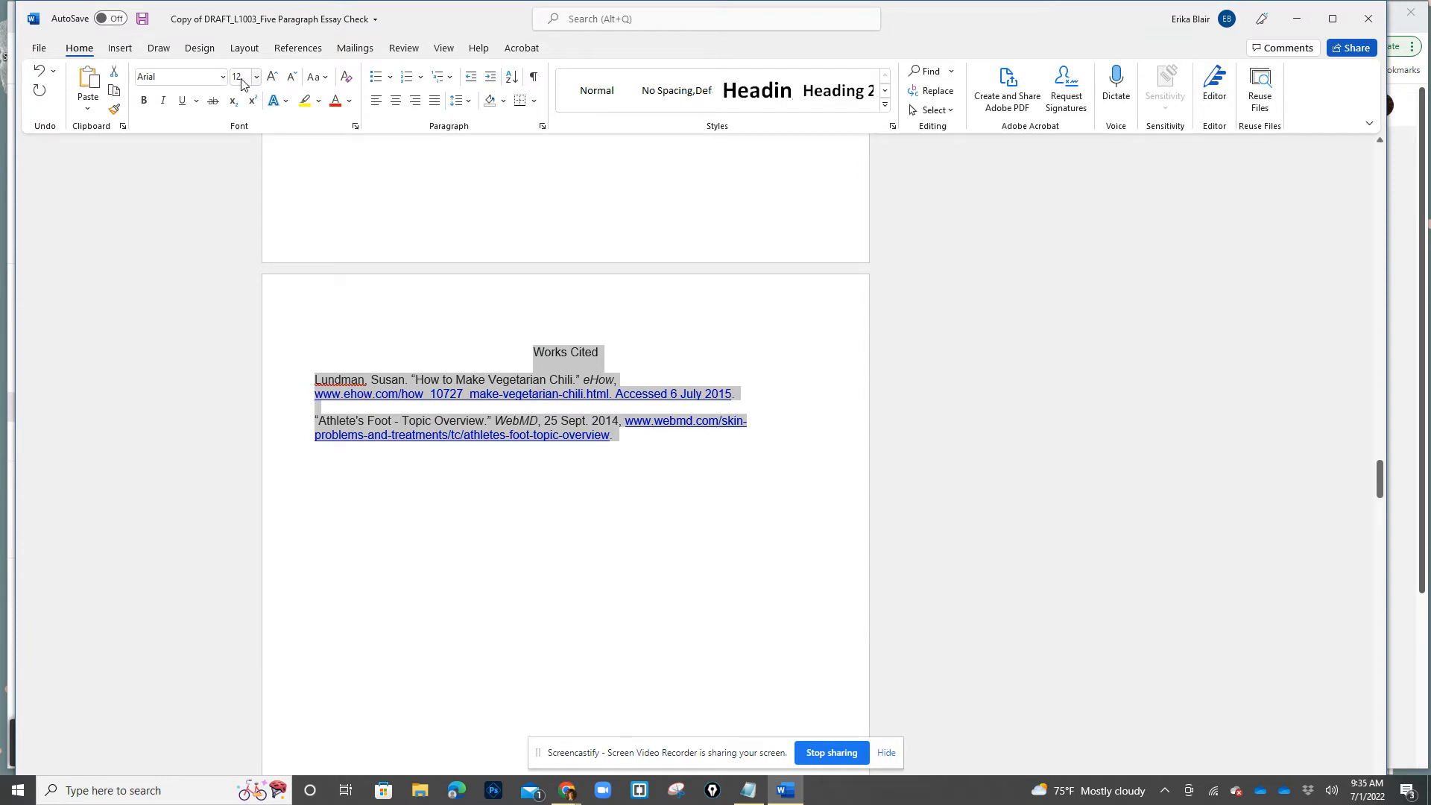
left_click(723, 564)
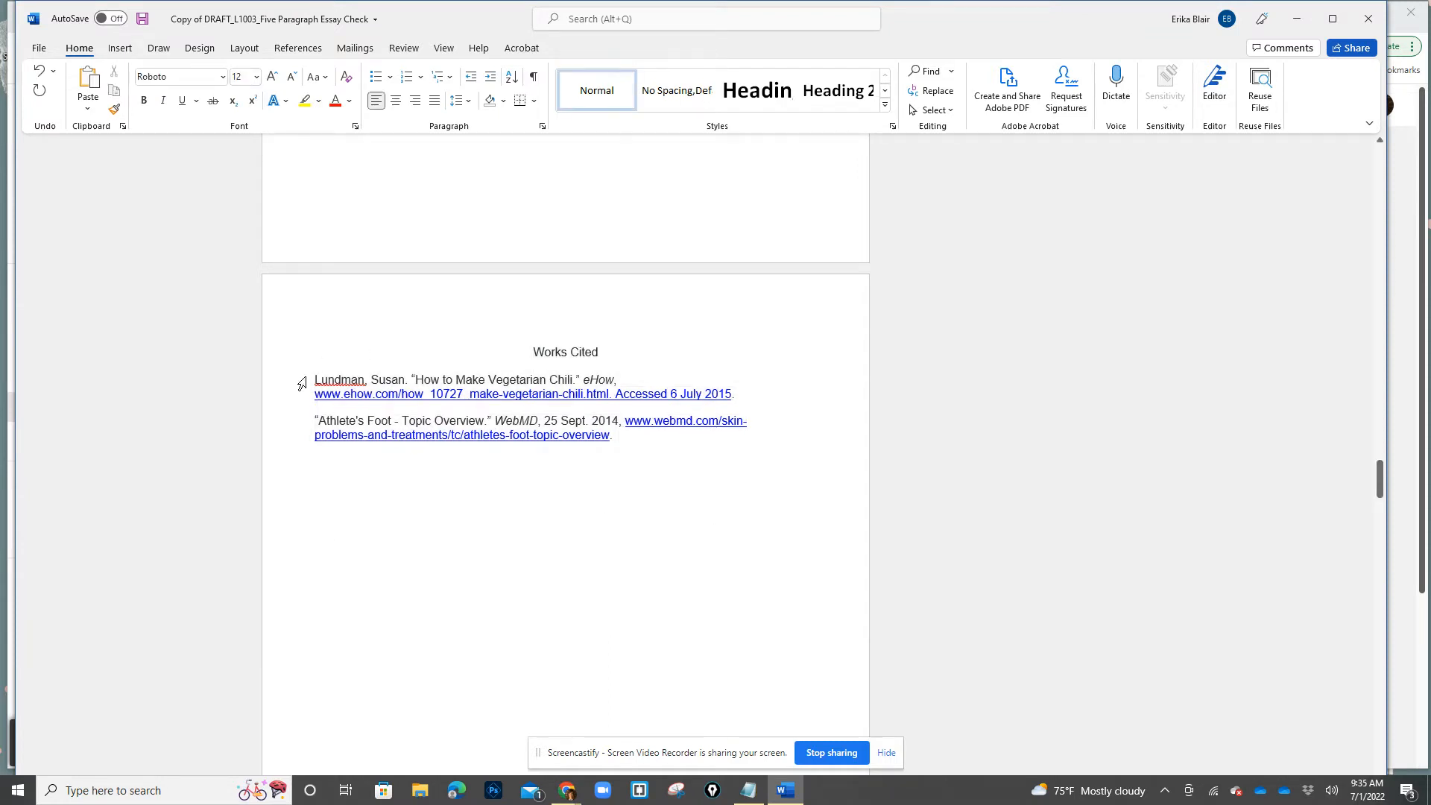
Apply double line spacing to the Works Cited heading and both citations.
left_click_drag(314, 380, 636, 435)
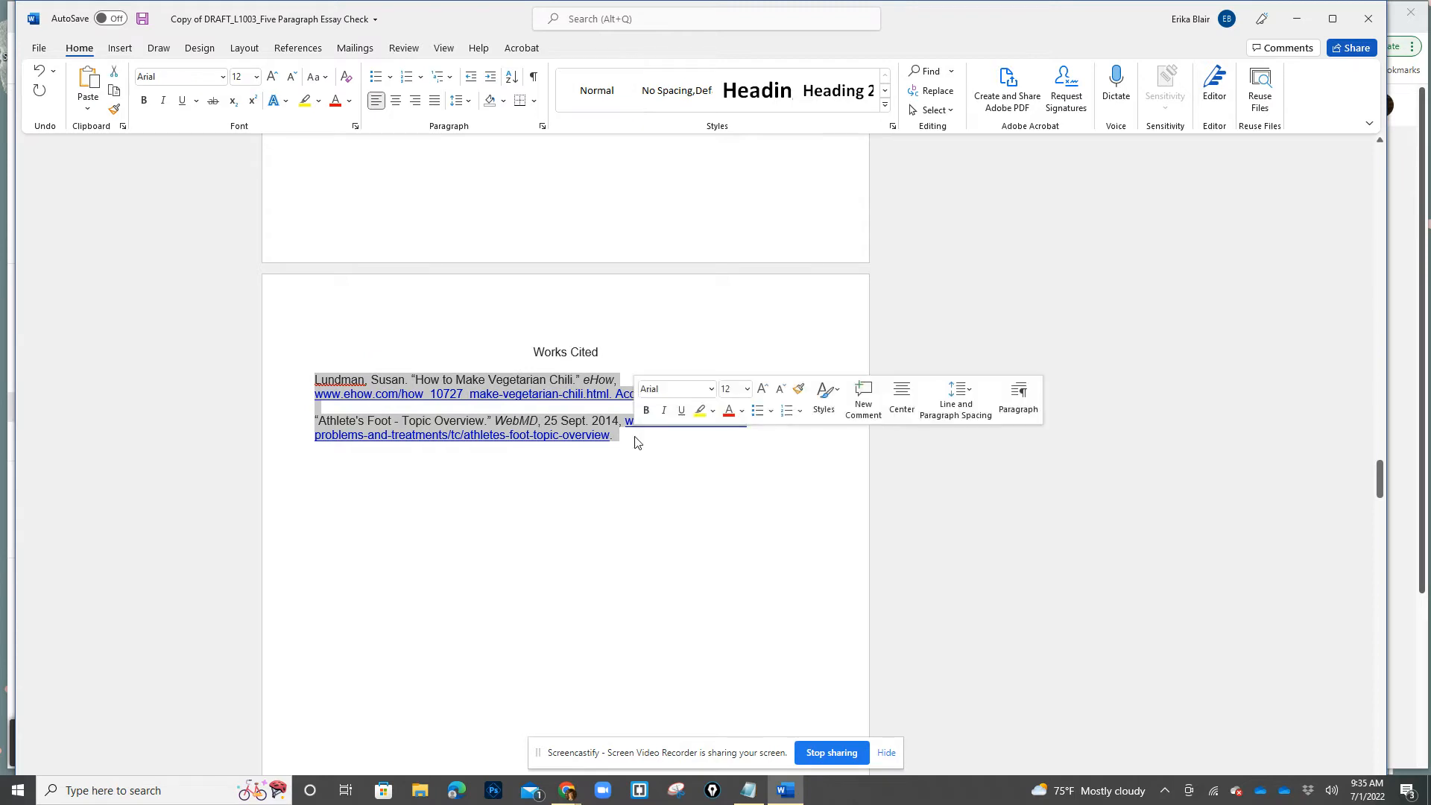
left_click(639, 457)
left_click_drag(515, 349, 641, 443)
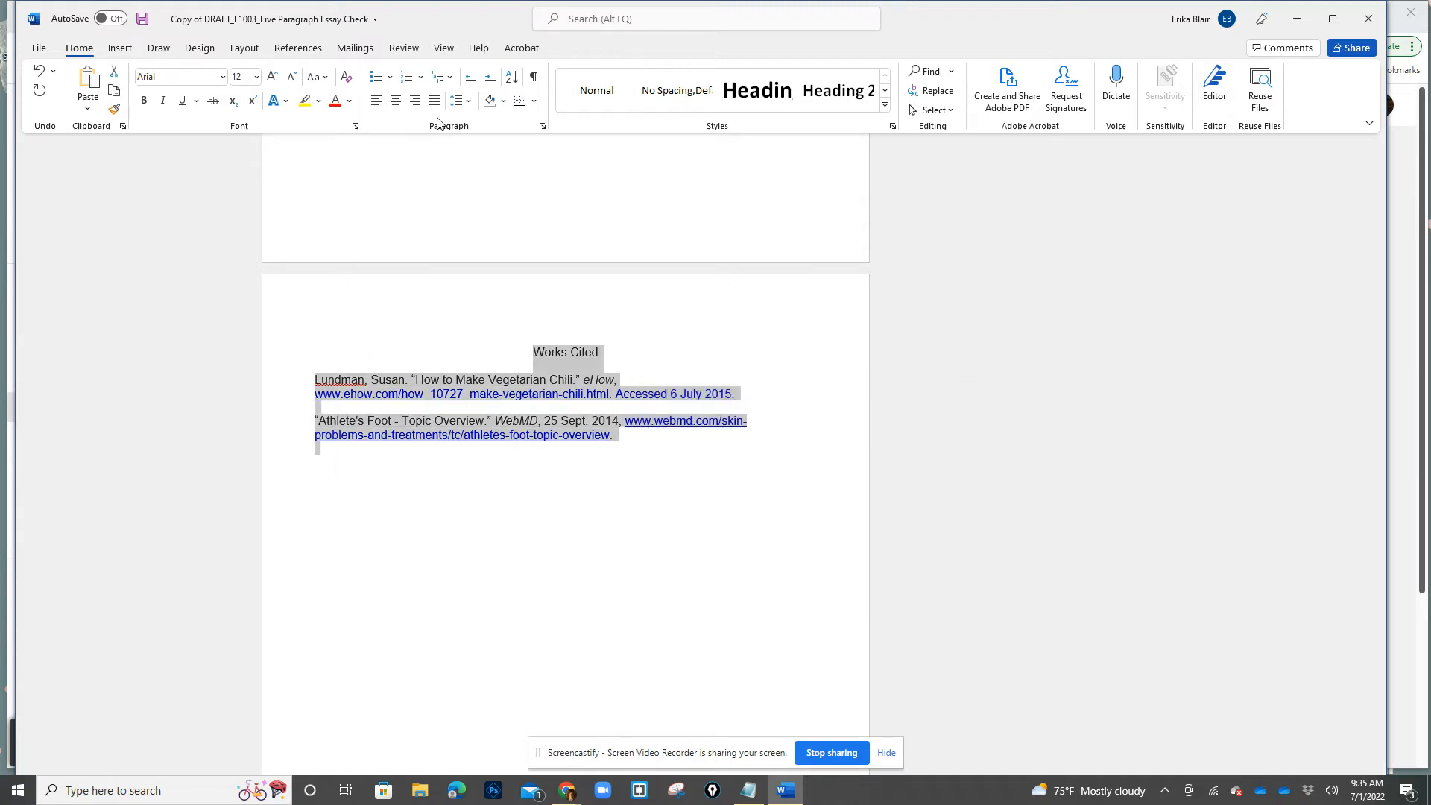
left_click(460, 100)
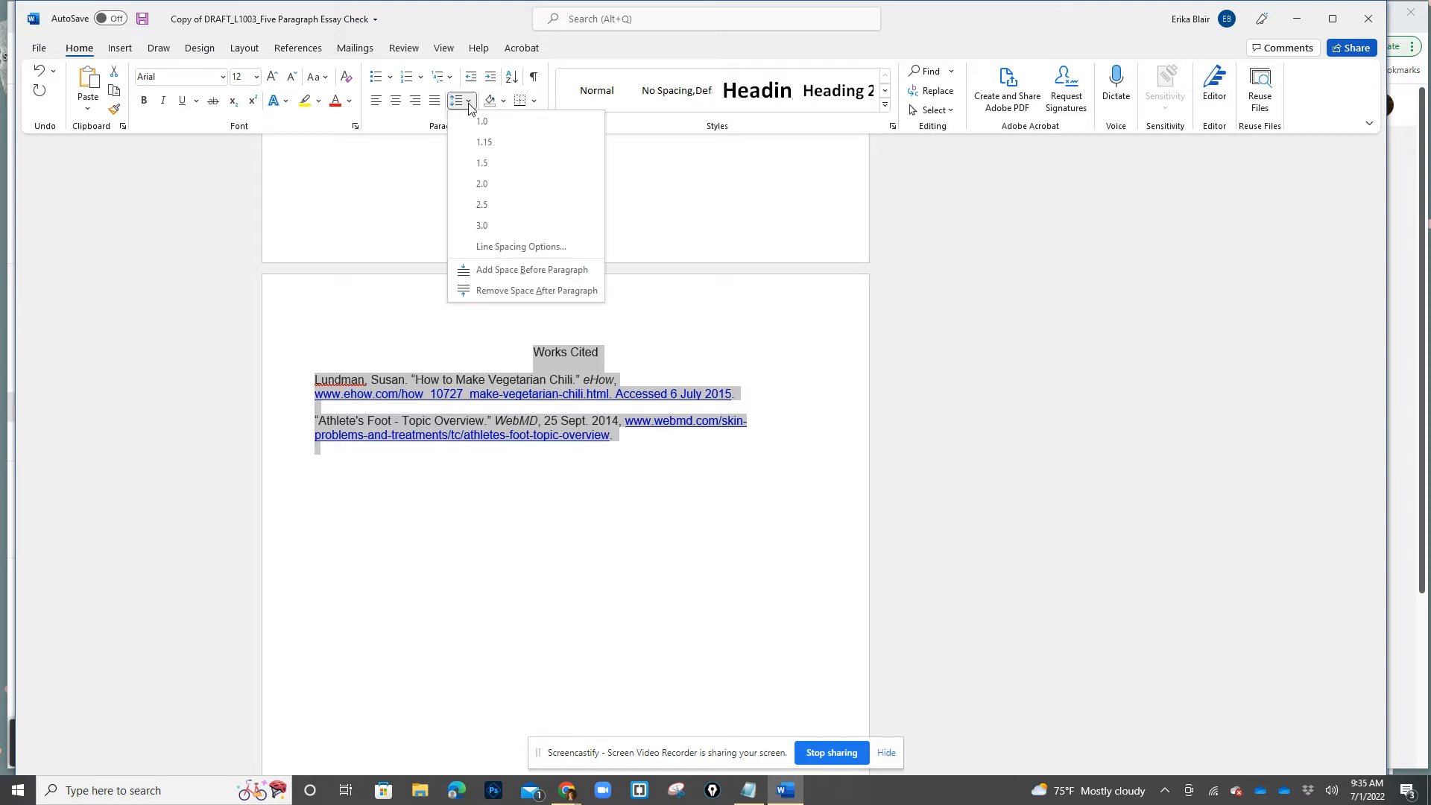
left_click(497, 167)
left_click(631, 515)
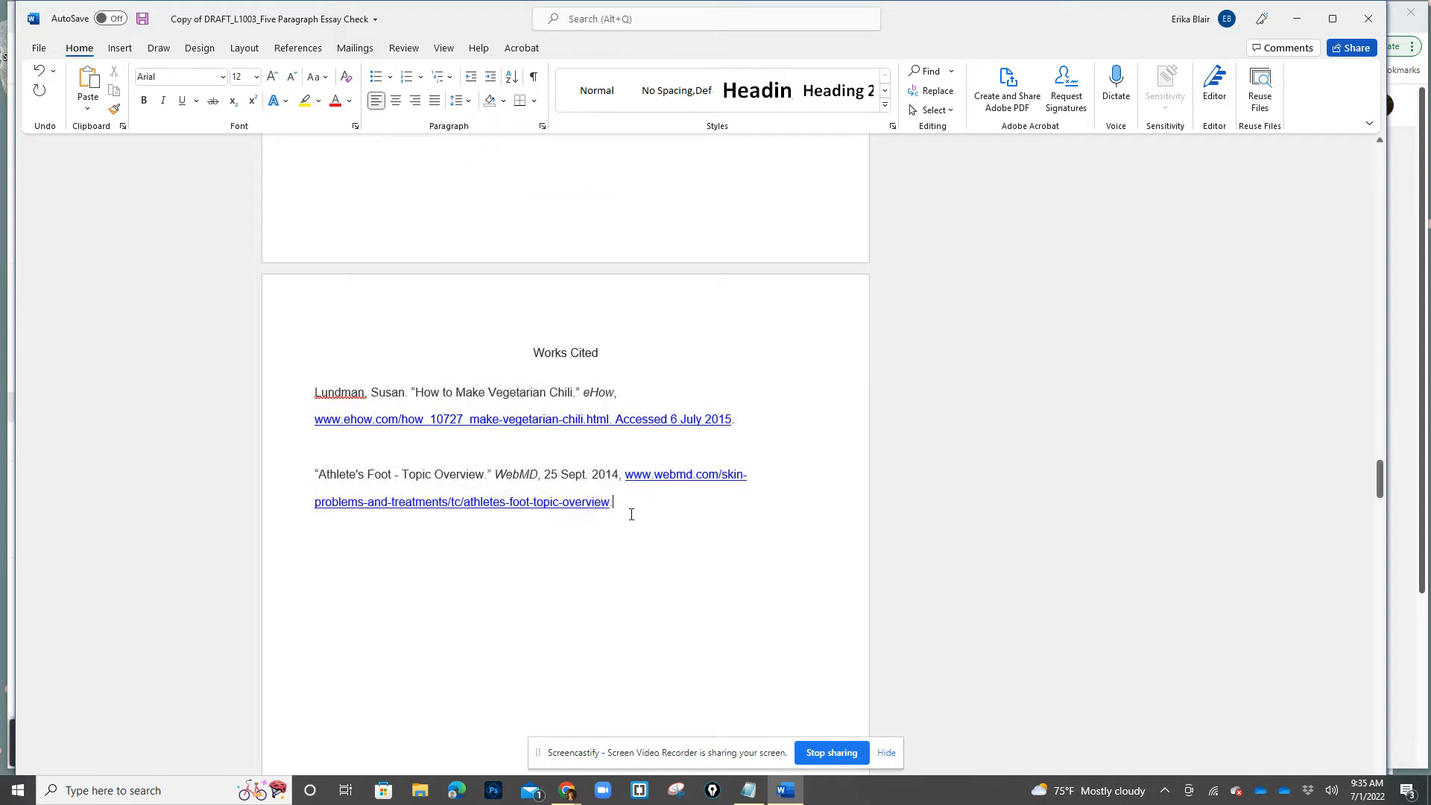
Apply a 0.5" hanging indent to the "How to Make Vegetarian Chili" citation.
left_click_drag(565, 497, 314, 391)
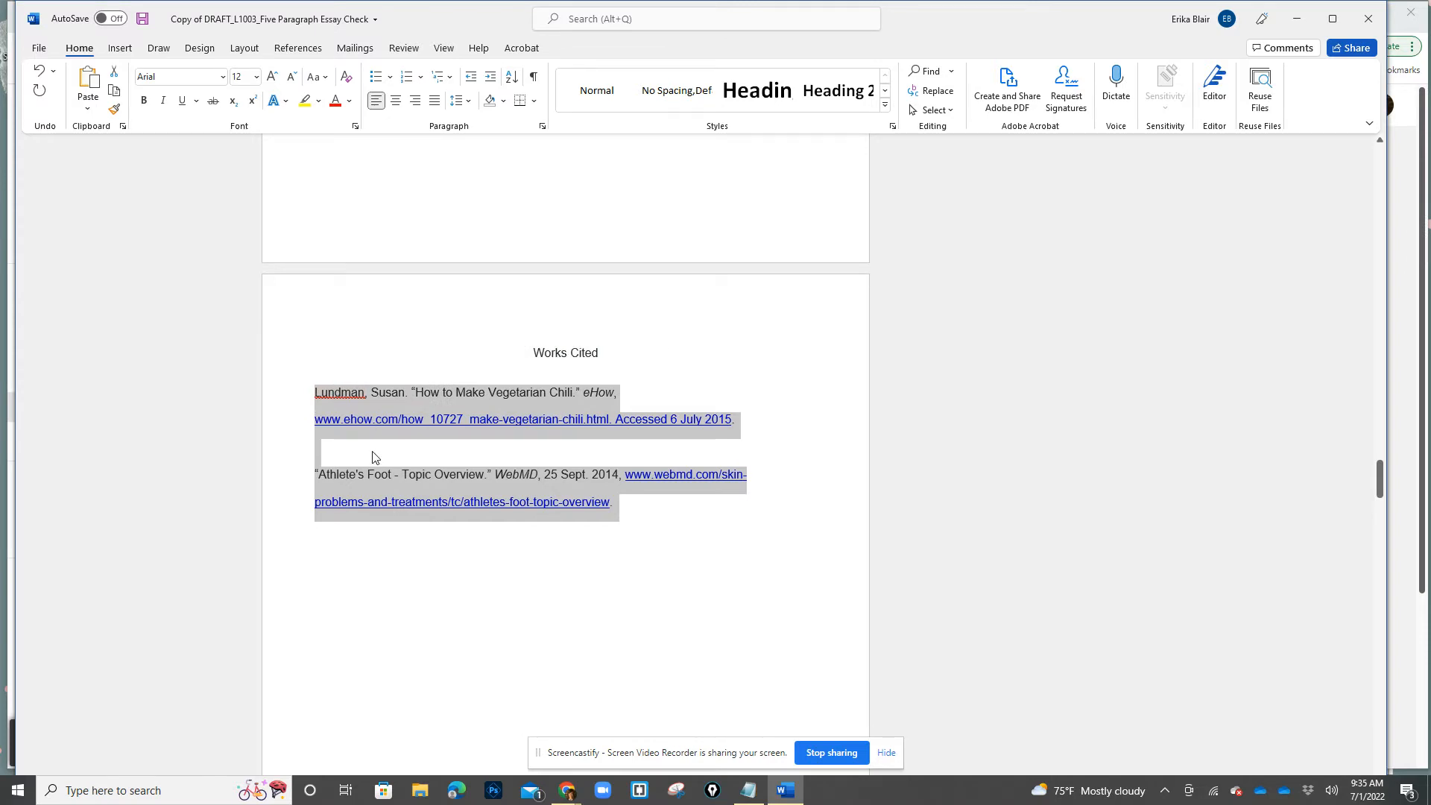
left_click(665, 449)
left_click_drag(743, 425, 314, 392)
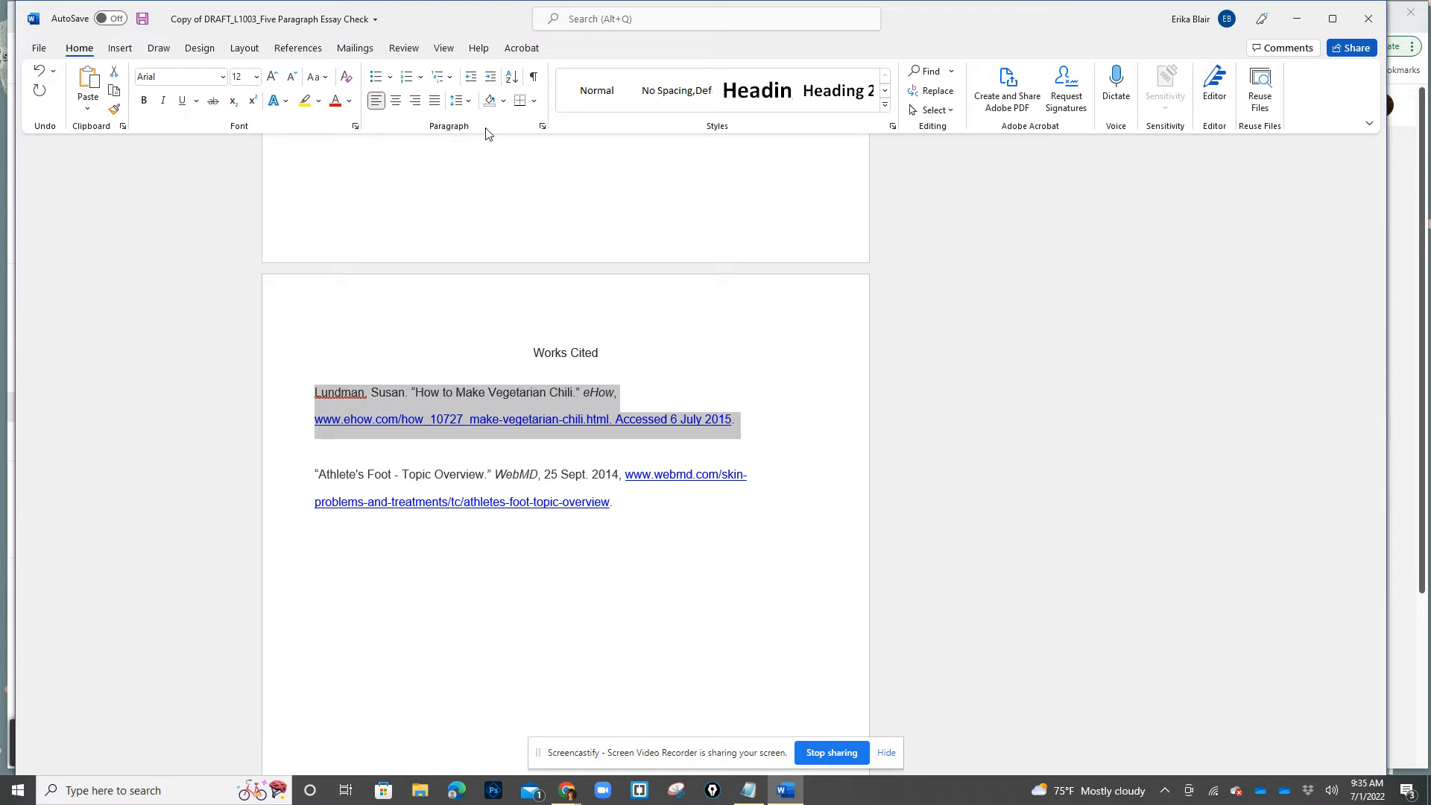
left_click(543, 128)
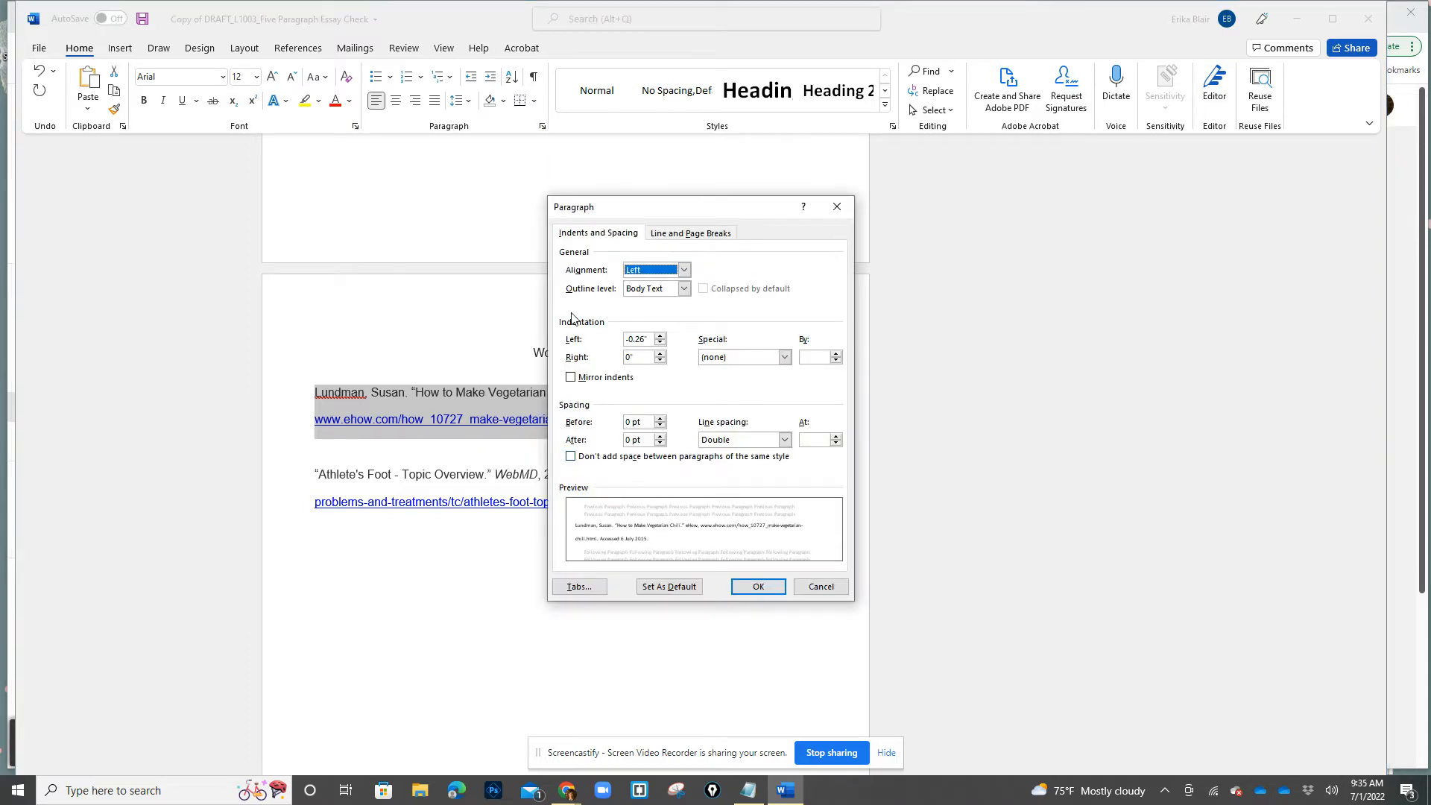
left_click(784, 357)
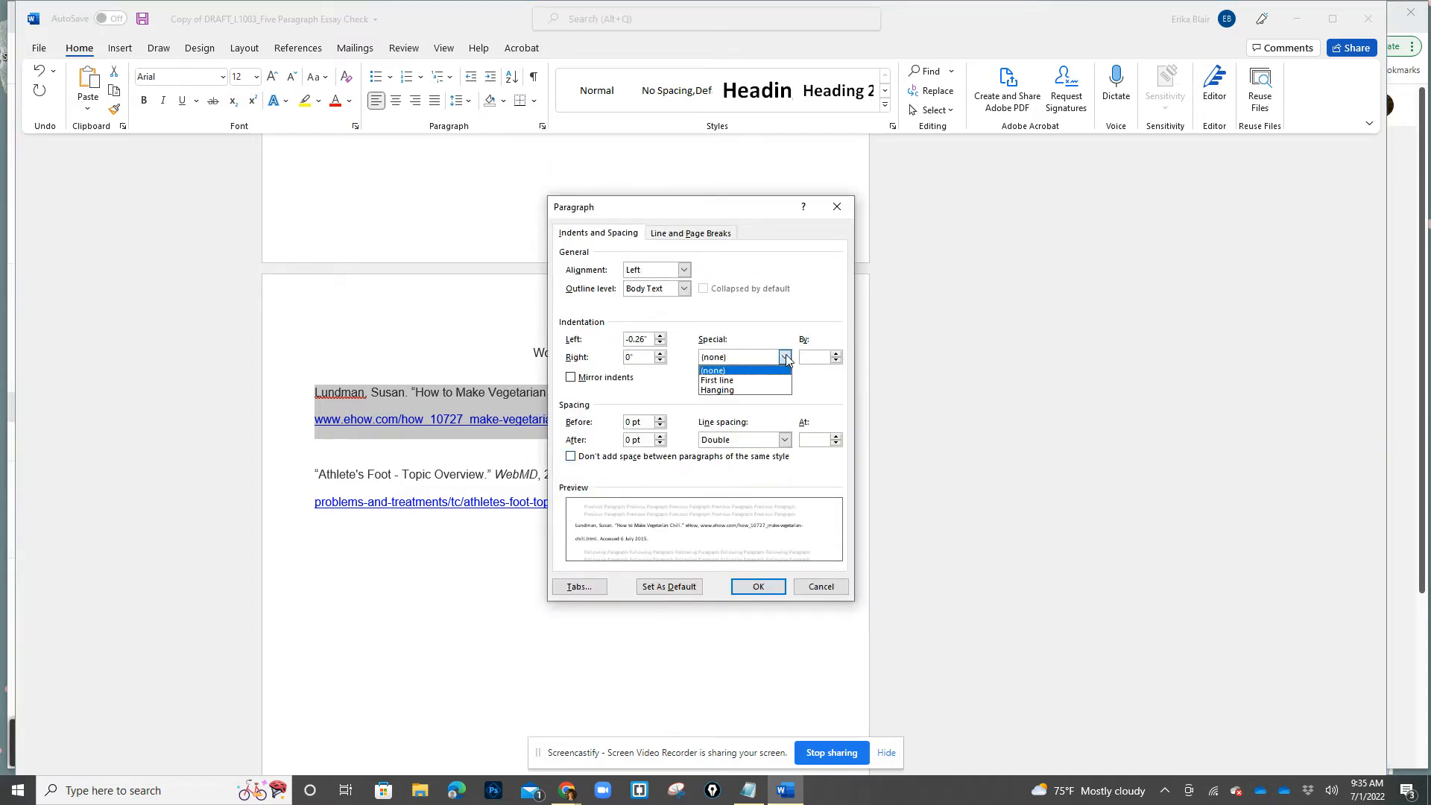
left_click(746, 390)
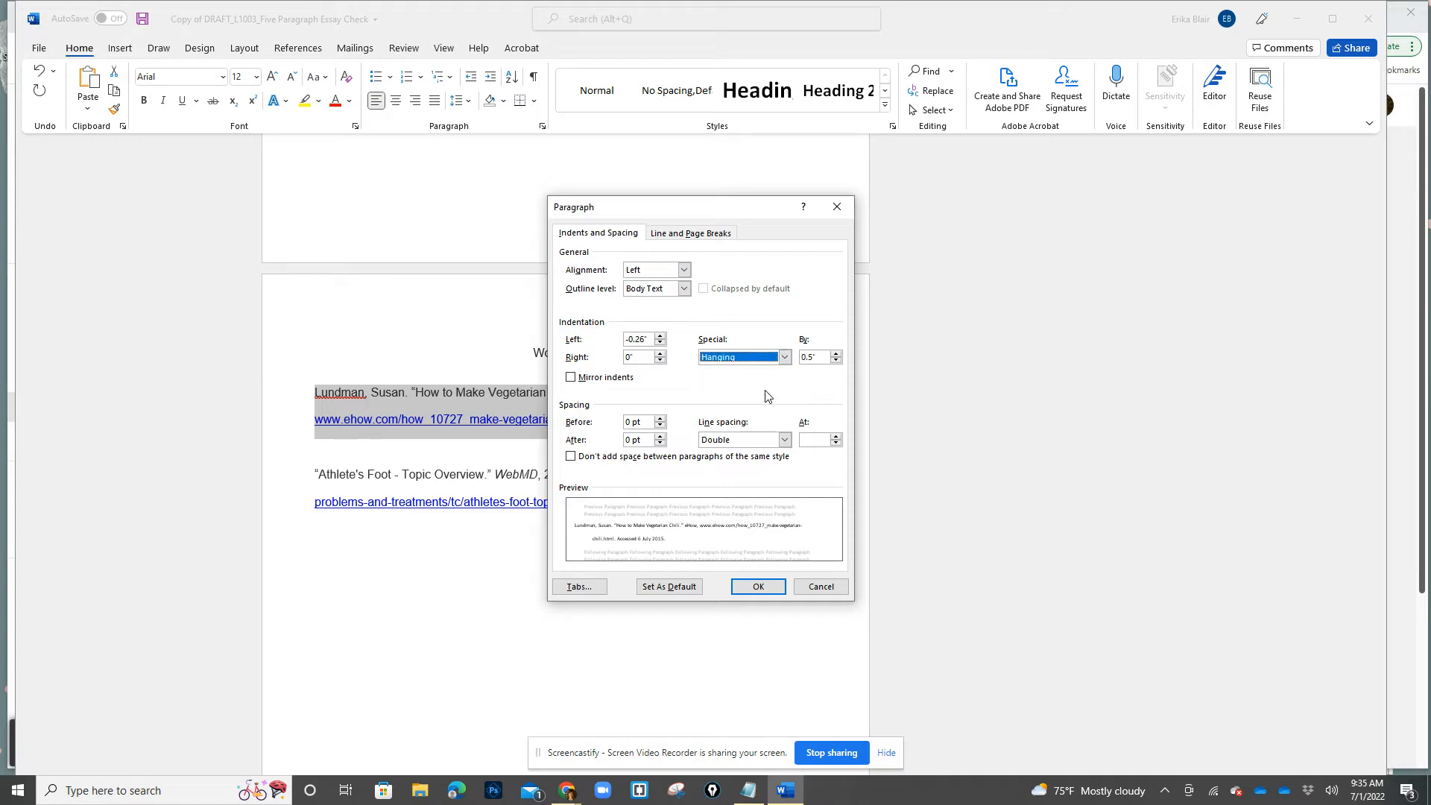
left_click(759, 586)
left_click_drag(350, 421, 666, 431)
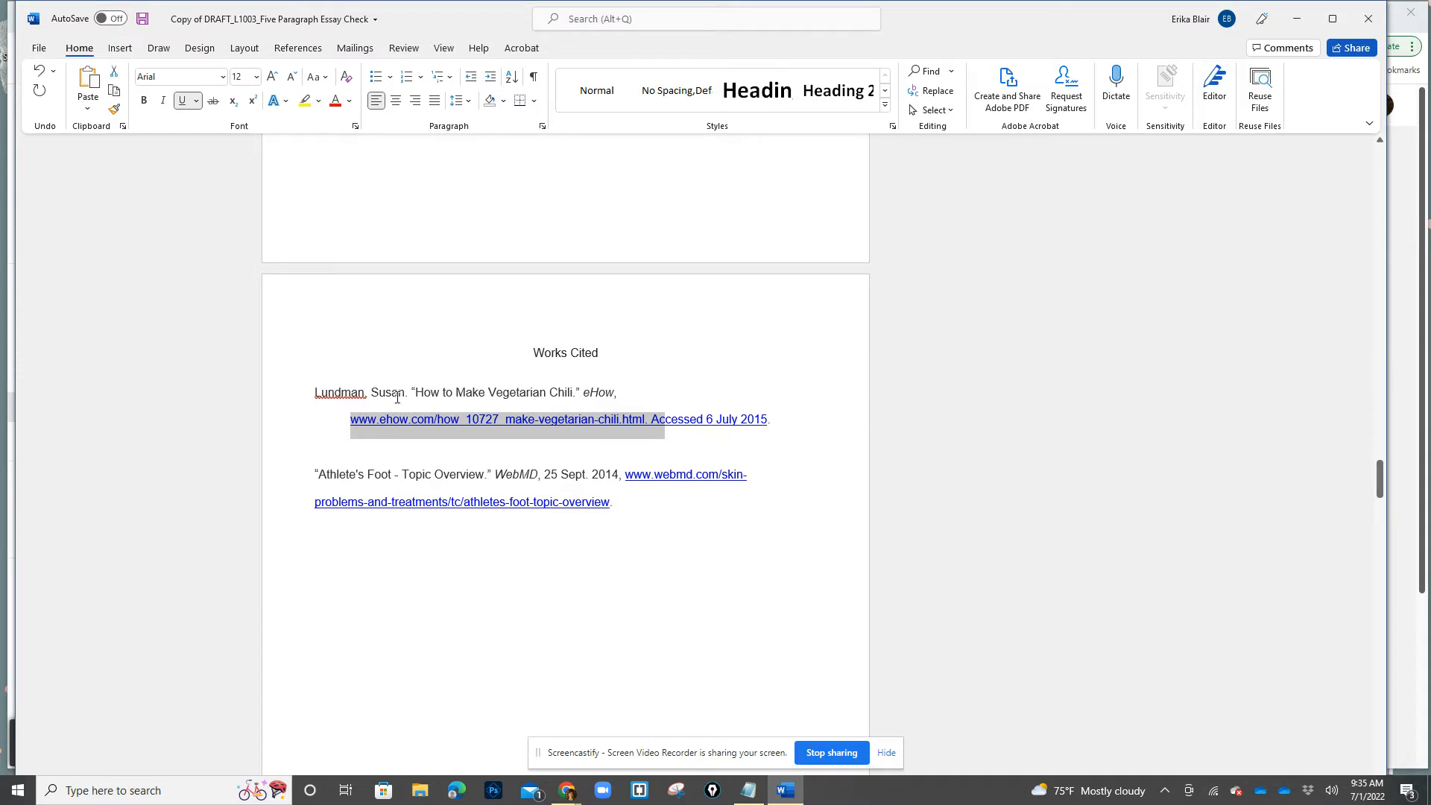
Ignore all spelling flags on the author's surname in the first citation.
left_click(306, 396)
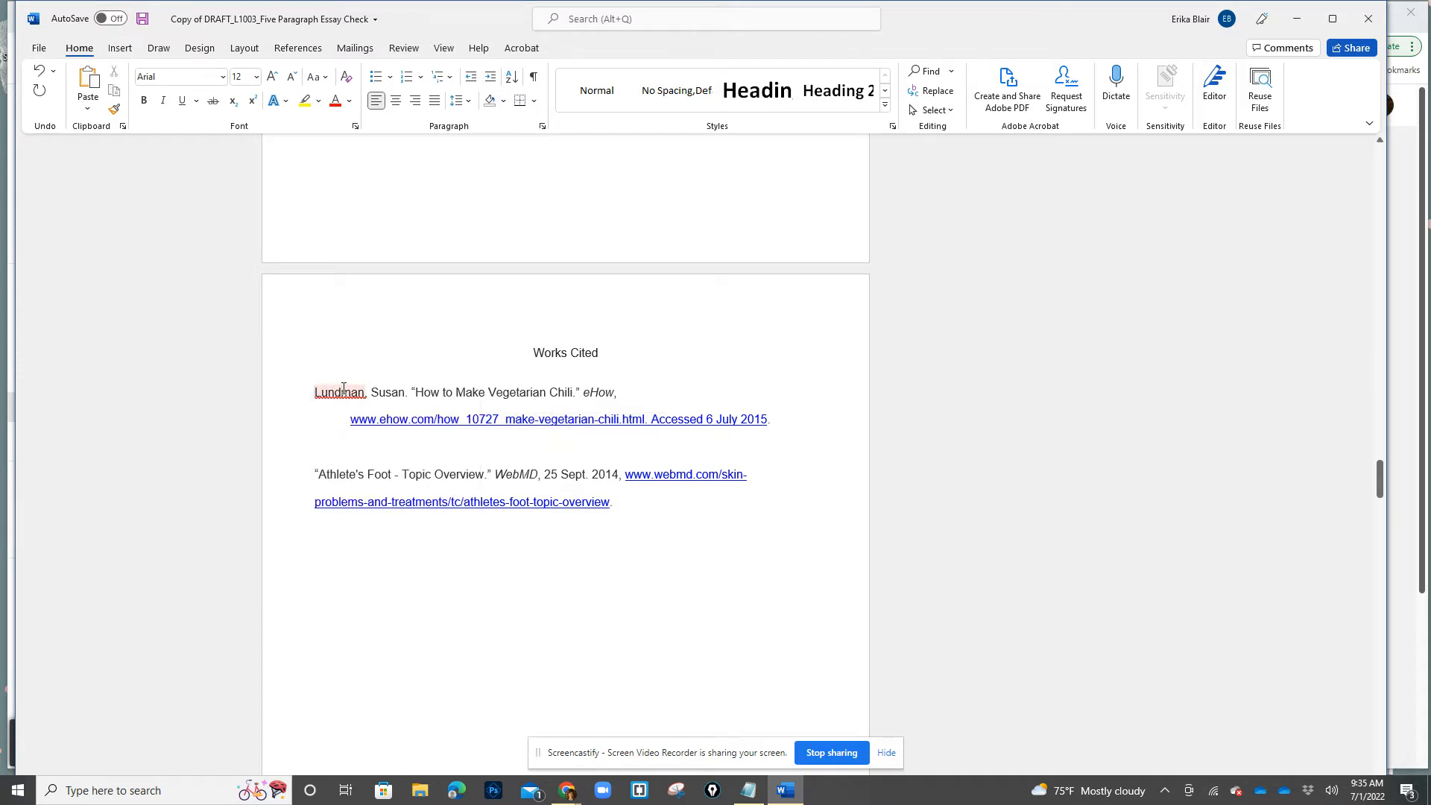
right_click(340, 394)
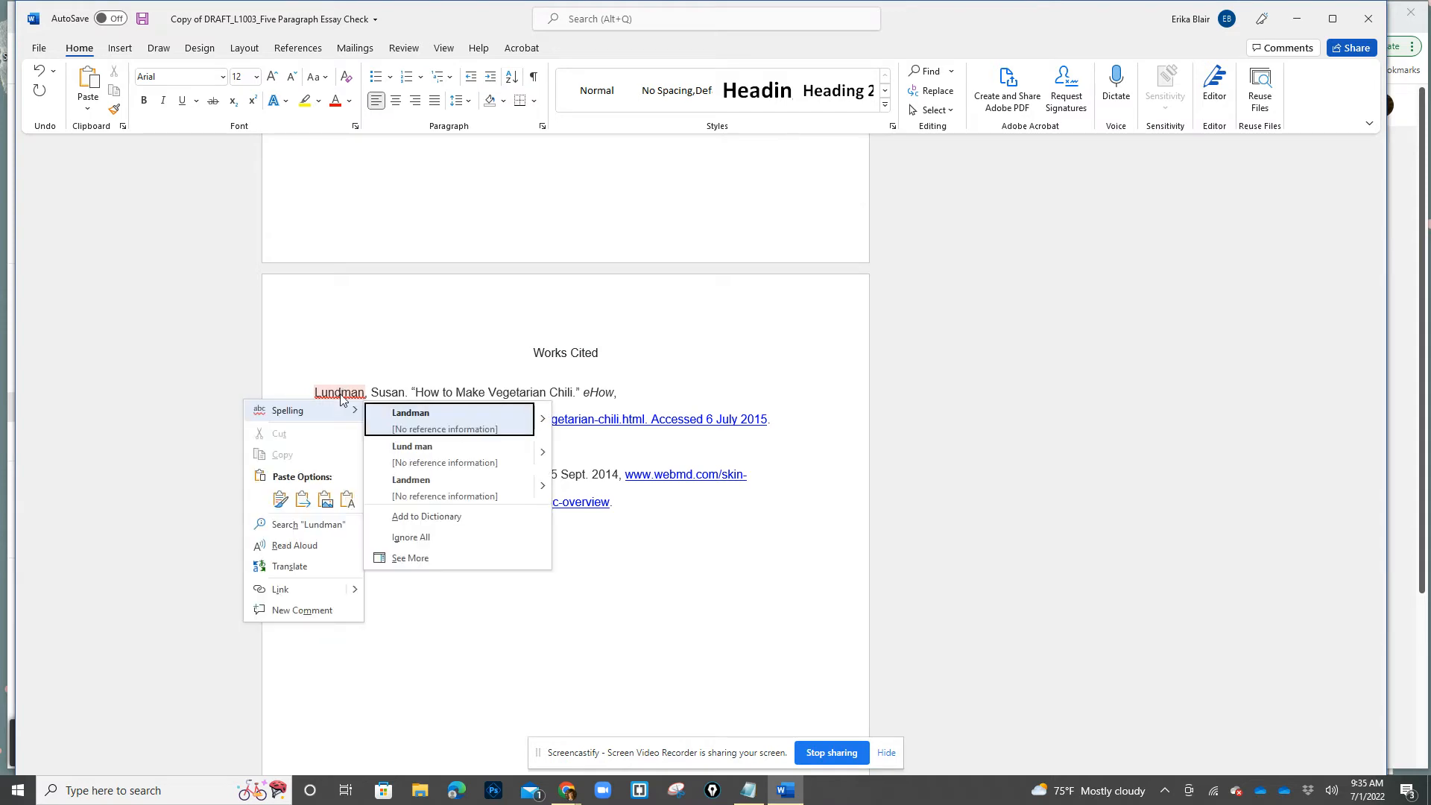
left_click(441, 539)
left_click(299, 399)
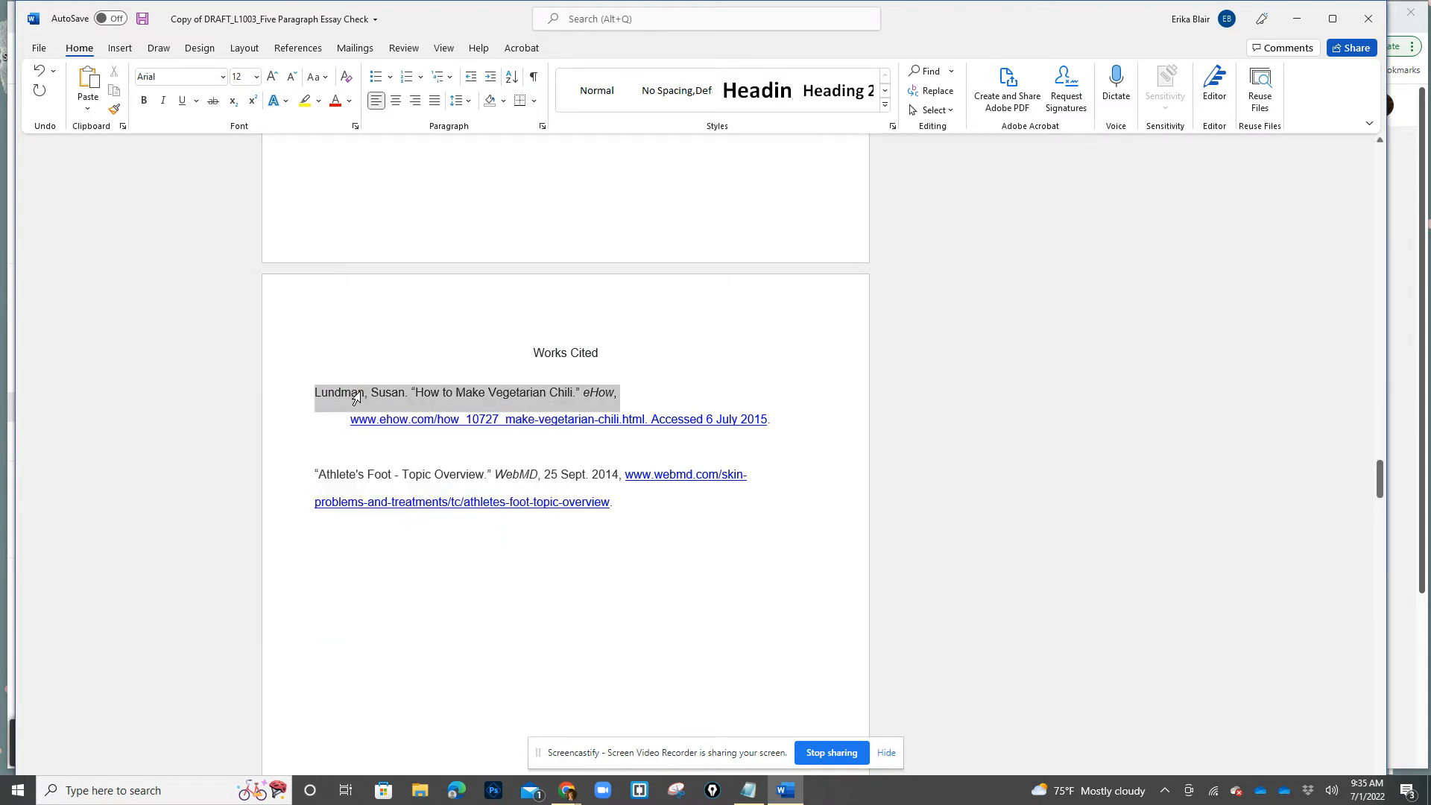
left_click_drag(340, 419, 511, 430)
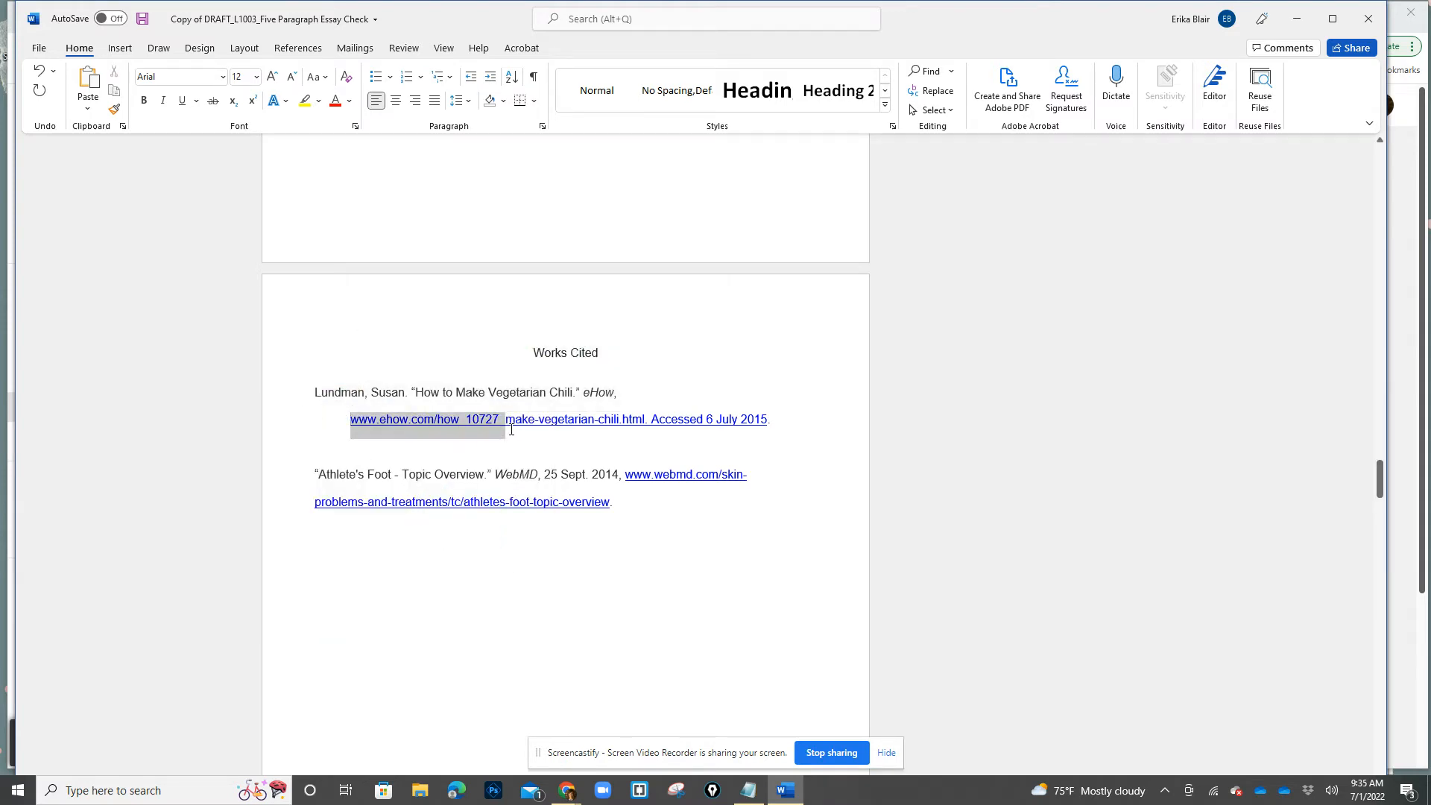
Apply a 0.5" hanging indent to the "Athlete's Foot - Topic Overview" citation.
left_click_drag(629, 514, 306, 483)
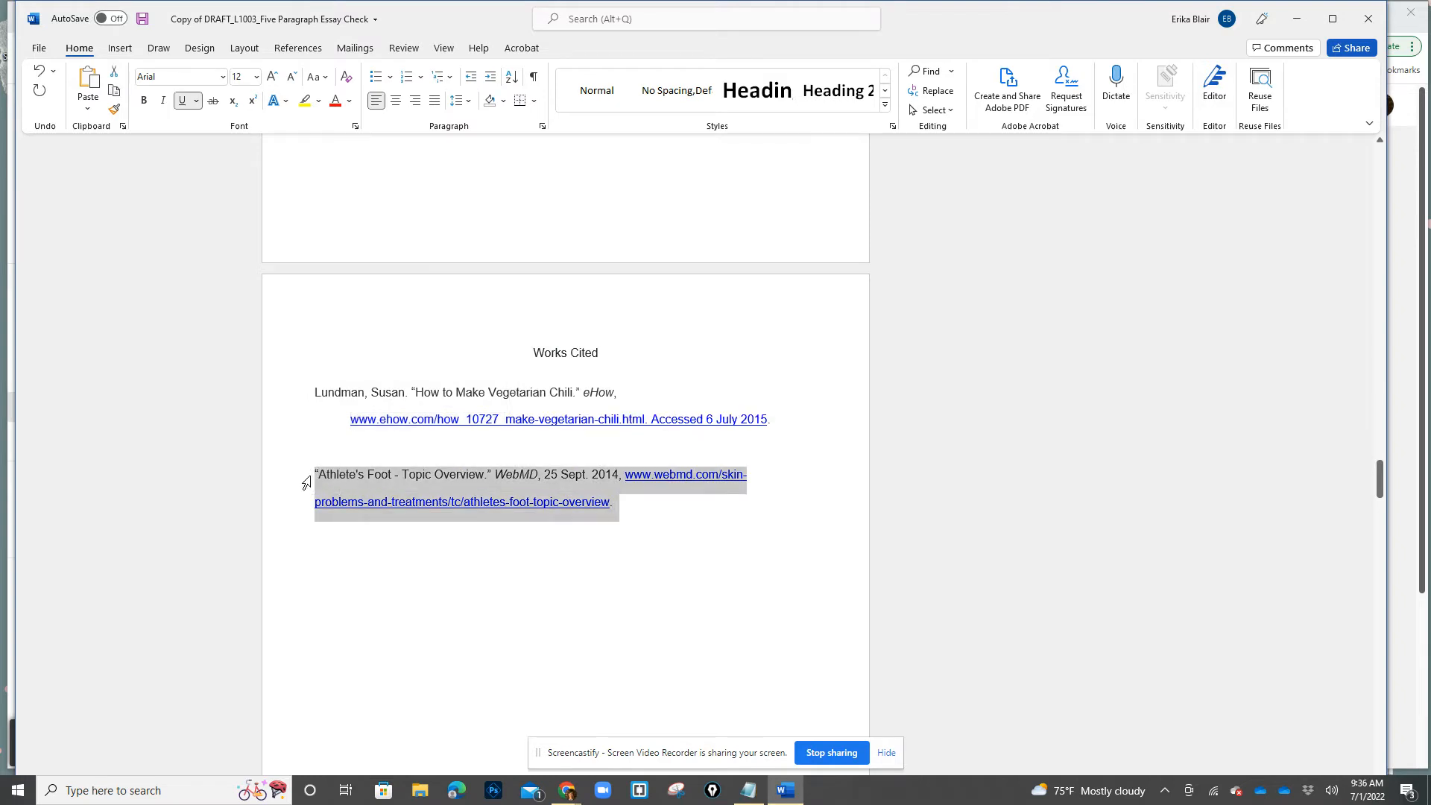
left_click(542, 126)
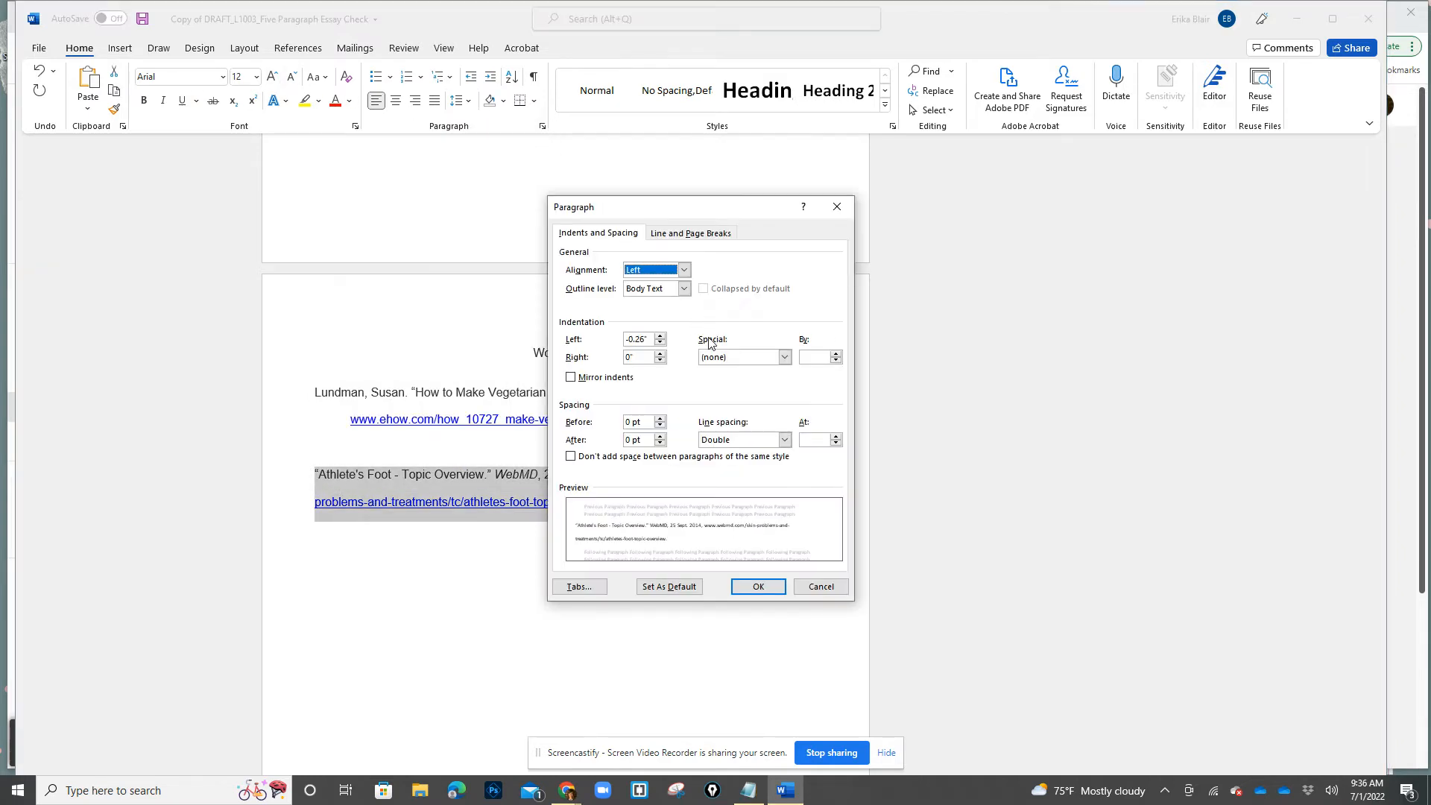
left_click(714, 357)
left_click(719, 396)
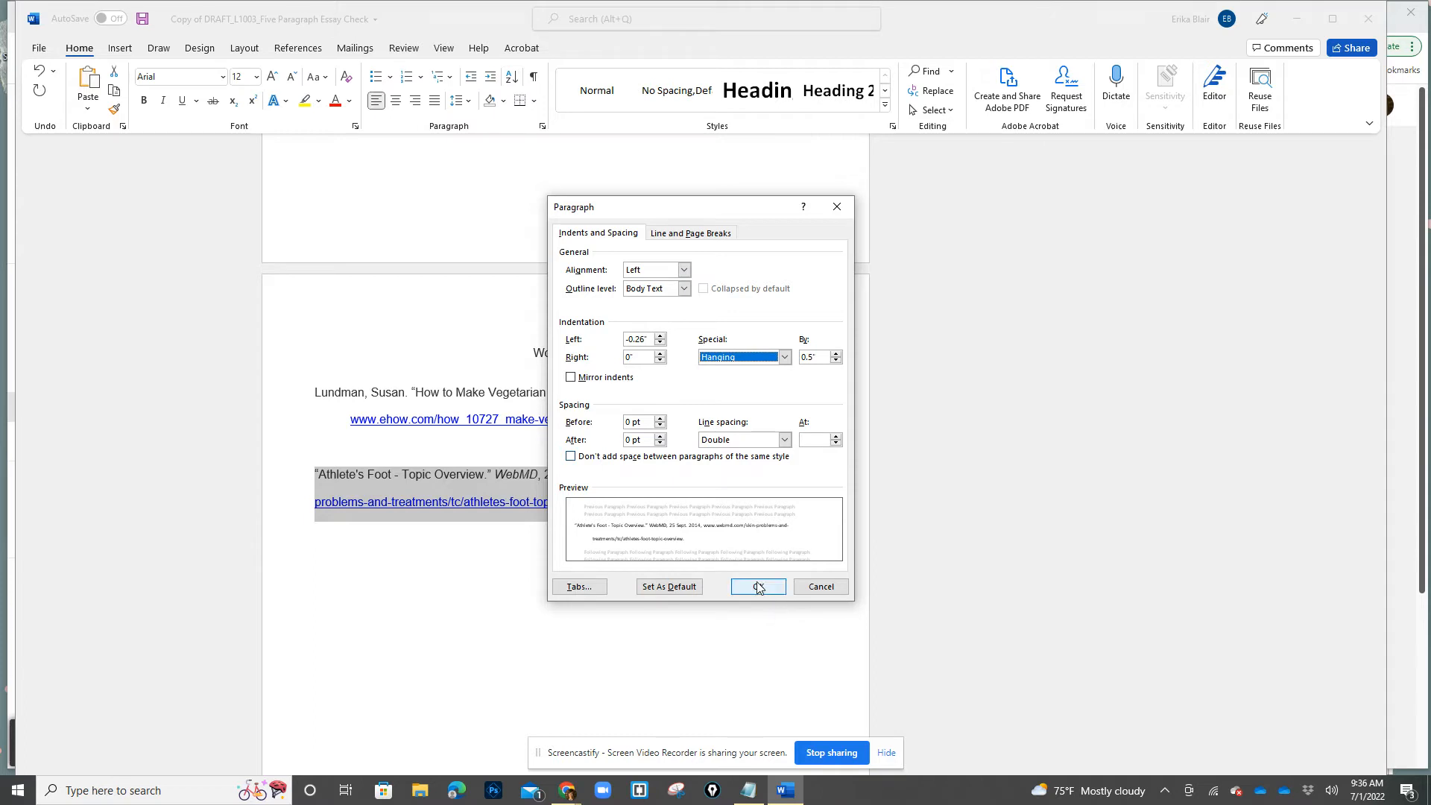
left_click(758, 587)
left_click(748, 556)
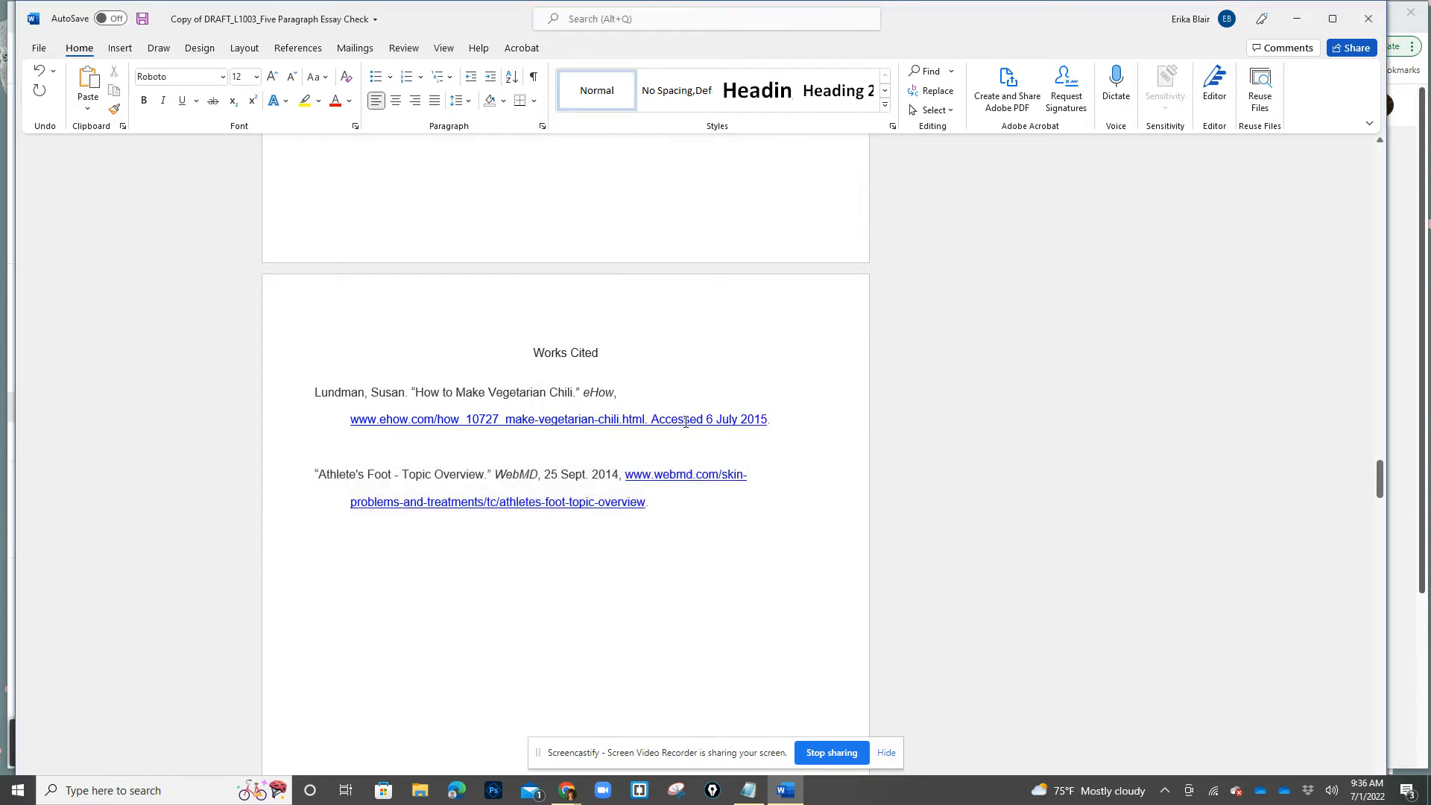
Remove the hyperlinks from the web addresses in the eHow and WebMD citations.
right_click(685, 422)
left_click(768, 589)
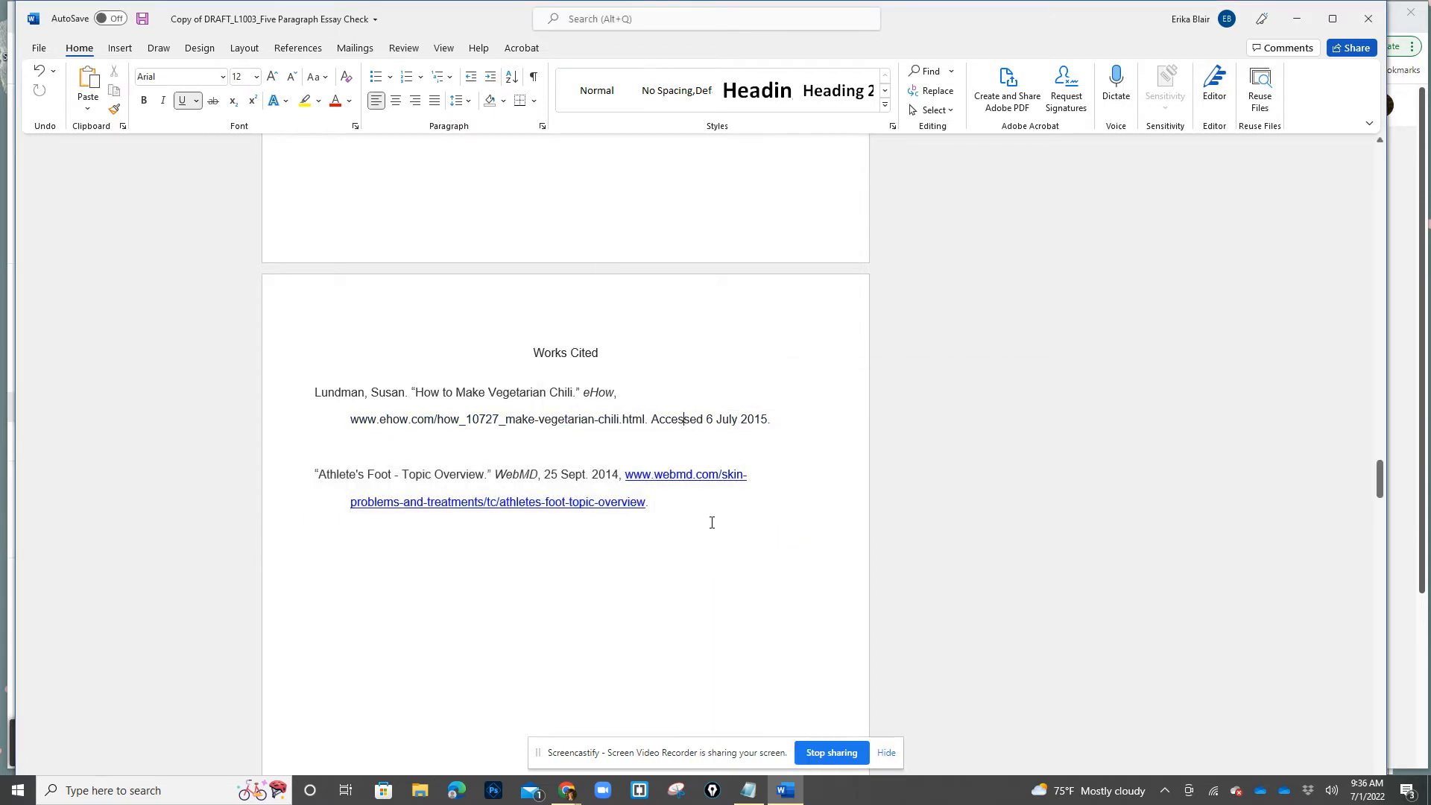
right_click(708, 476)
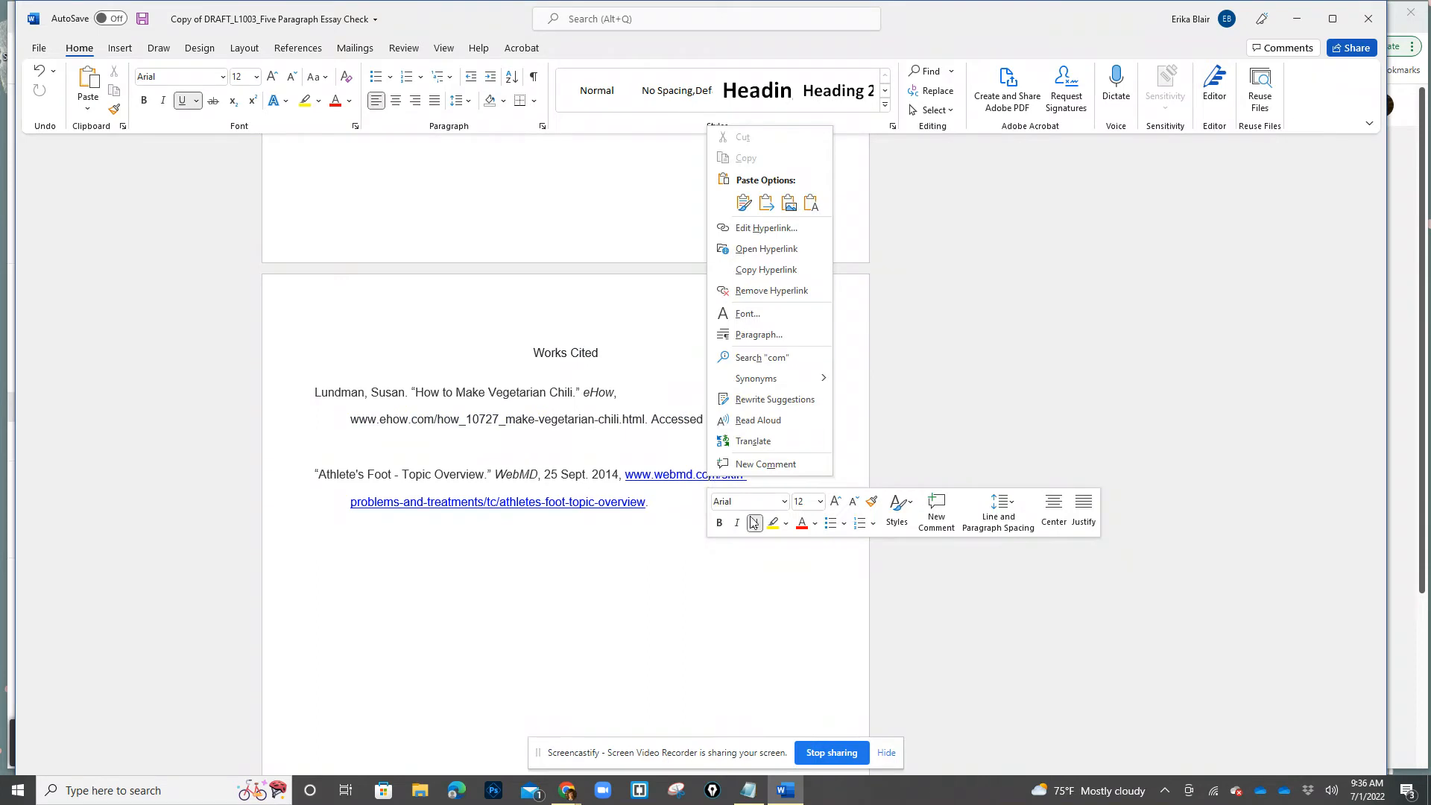
left_click(769, 291)
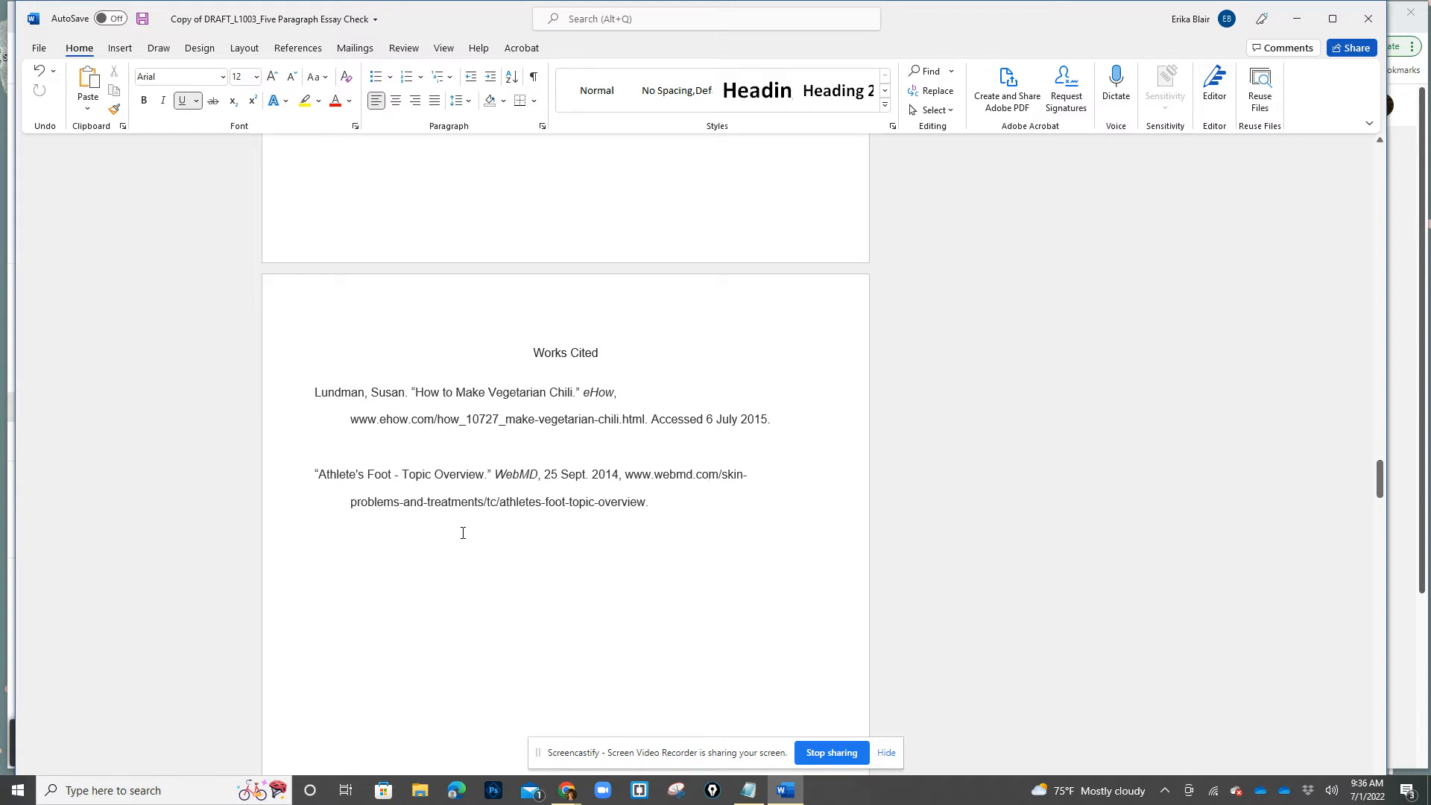
Copy the whole "Athlete's Foot - Topic Overview" citation and delete it from its place below the "How to Make Vegetarian Chili" citation.
left_click_drag(316, 394, 350, 395)
left_click_drag(317, 475, 354, 477)
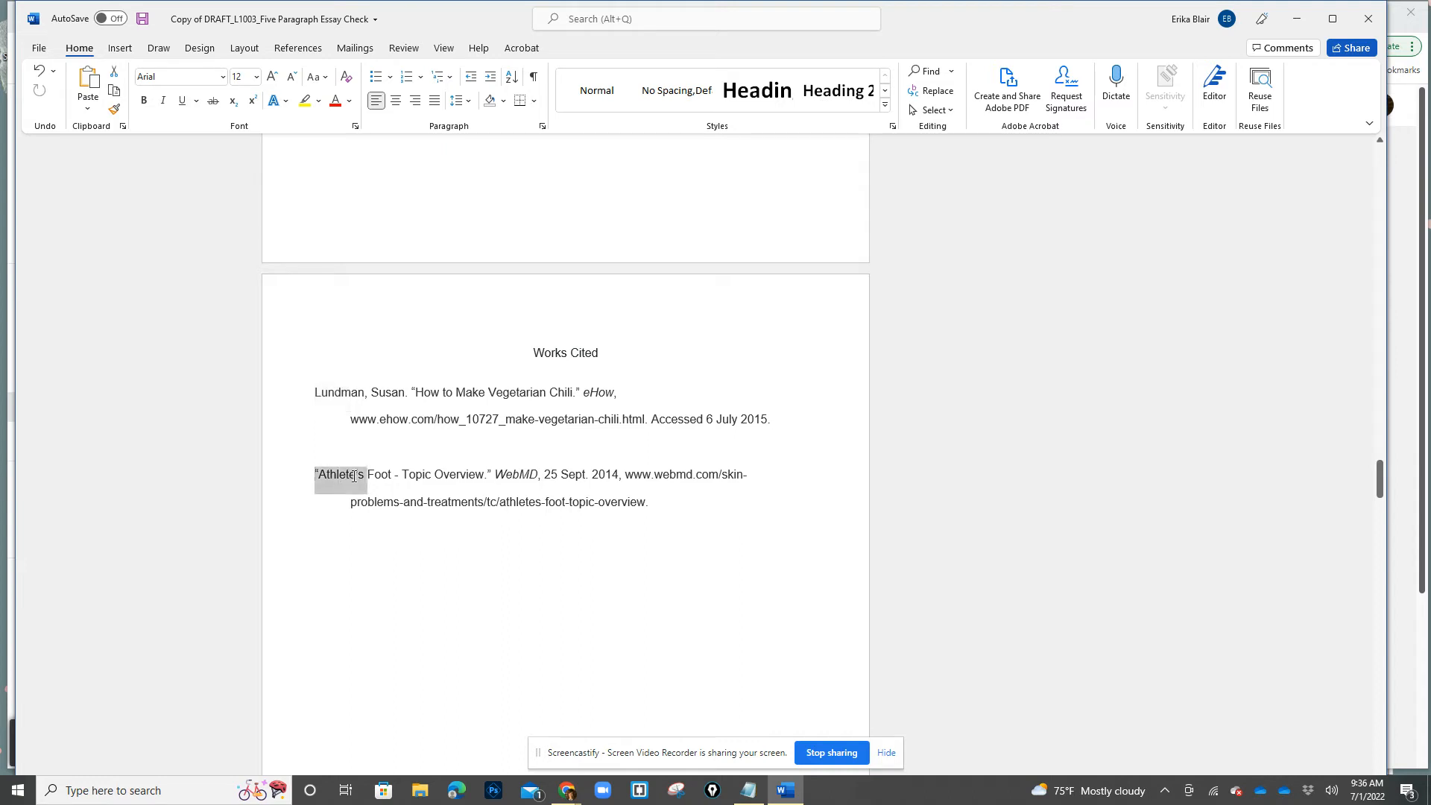
left_click_drag(315, 393, 366, 390)
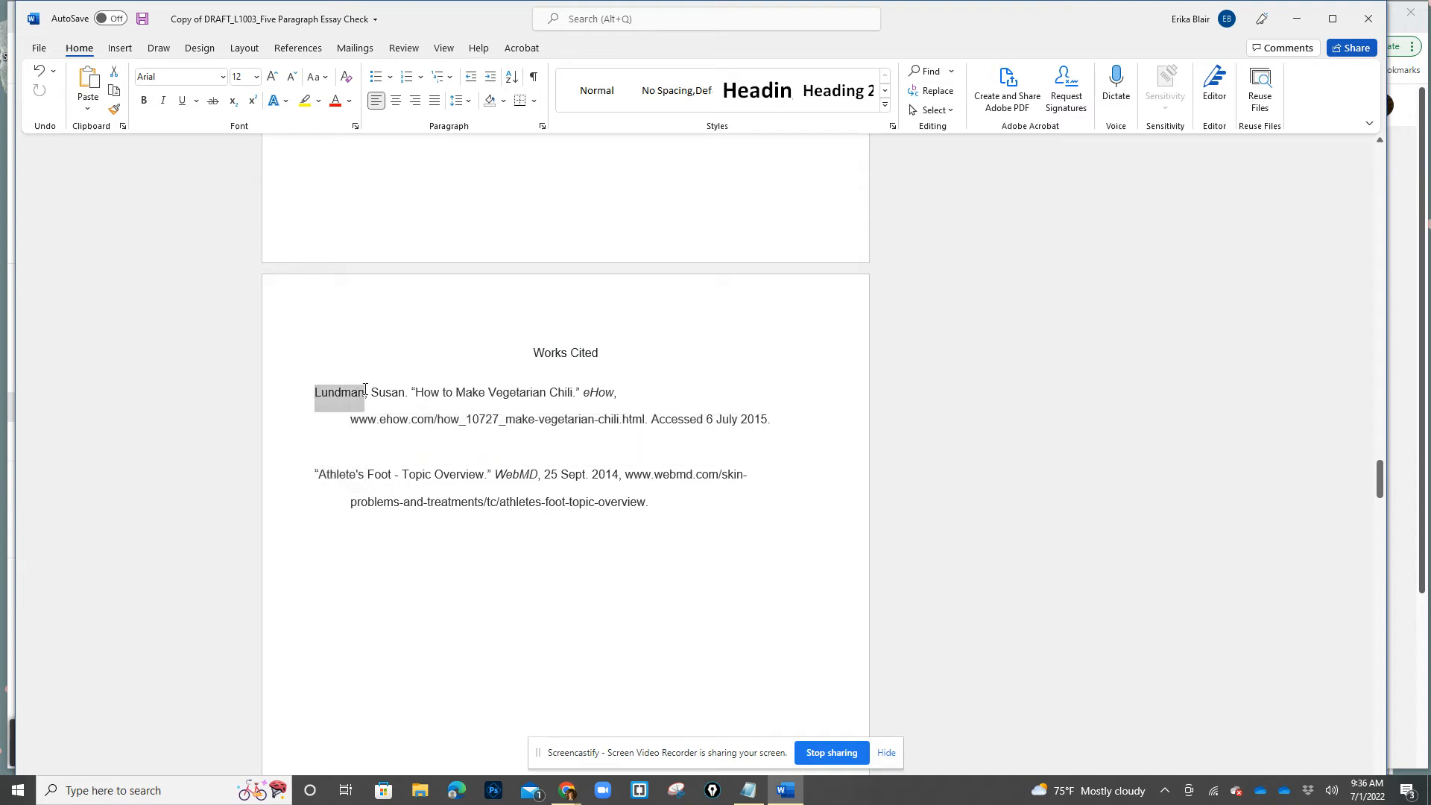
left_click(312, 476)
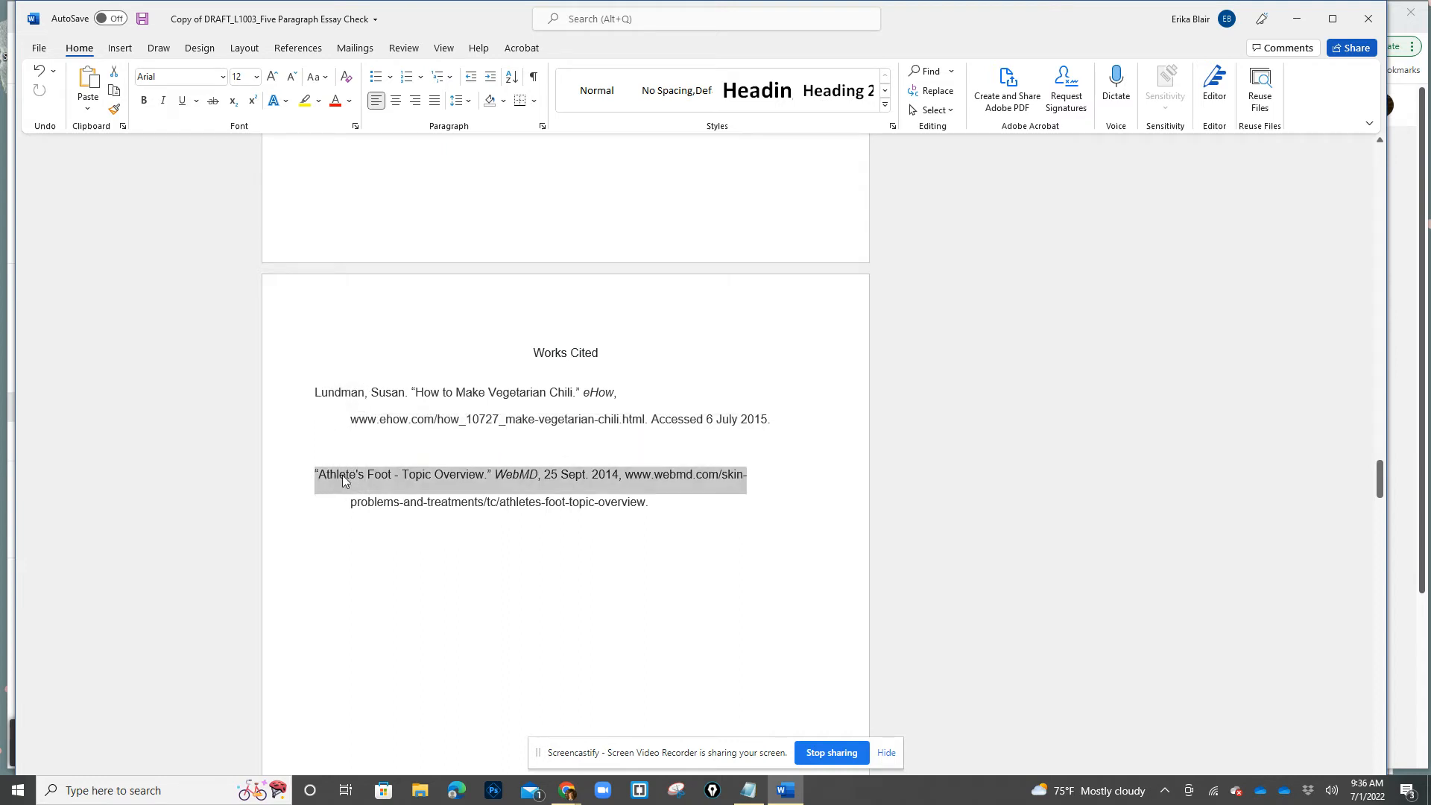
left_click(340, 476)
left_click_drag(314, 475, 664, 512)
key("ctrl+c")
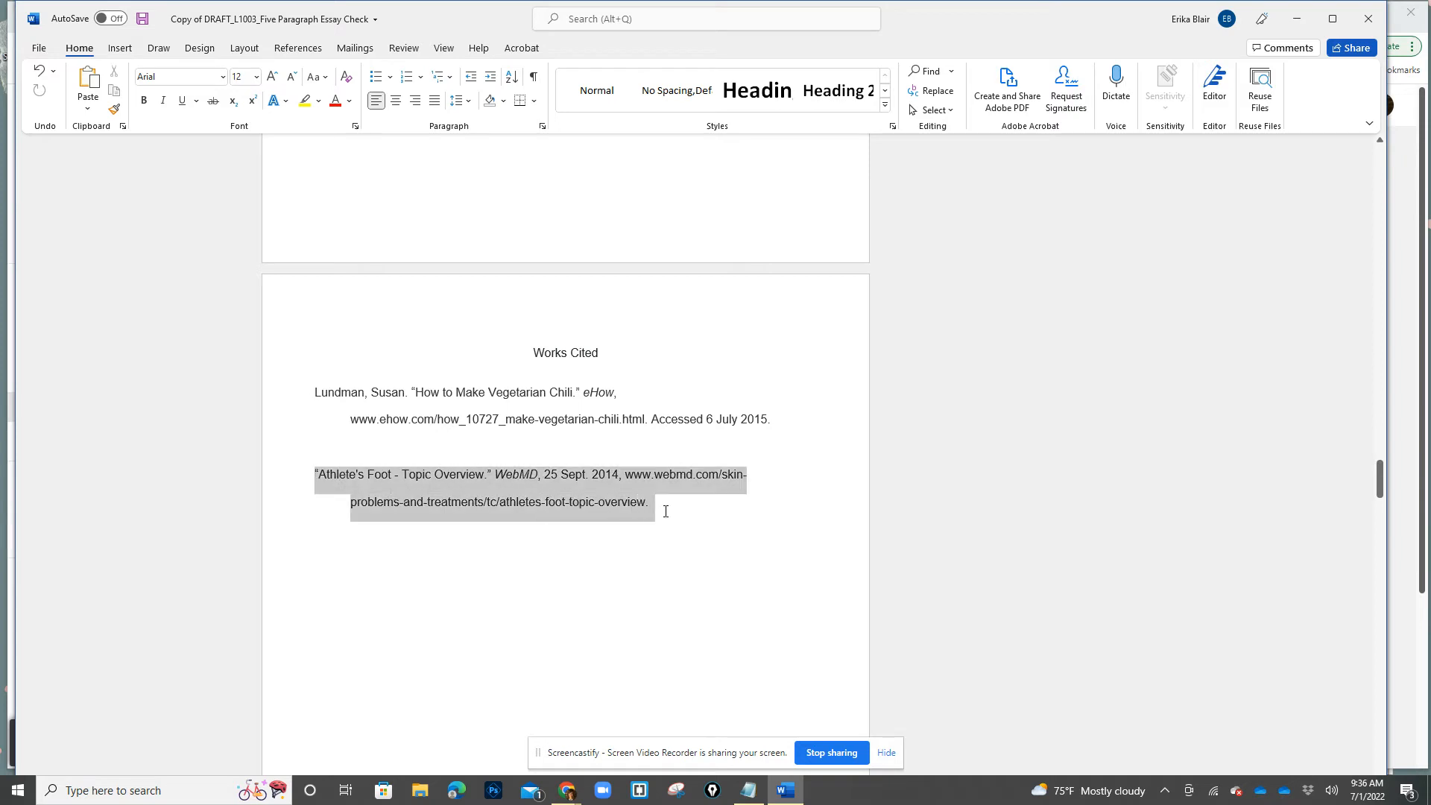
key("Delete")
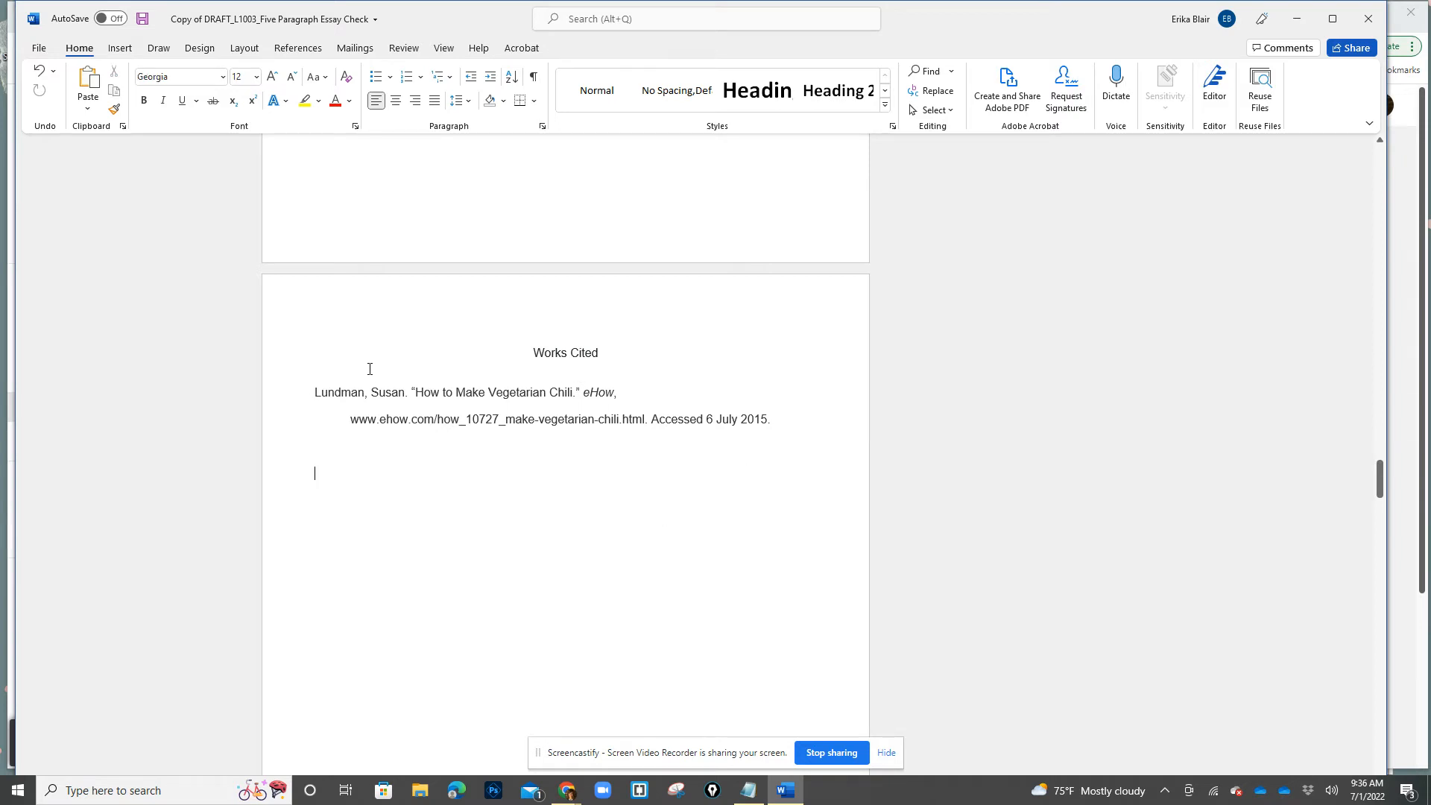
Paste the "Athlete's Foot - Topic Overview" citation above the "How to Make Vegetarian Chili" citation, leaving no blank line between them.
left_click(313, 391)
key("Return")
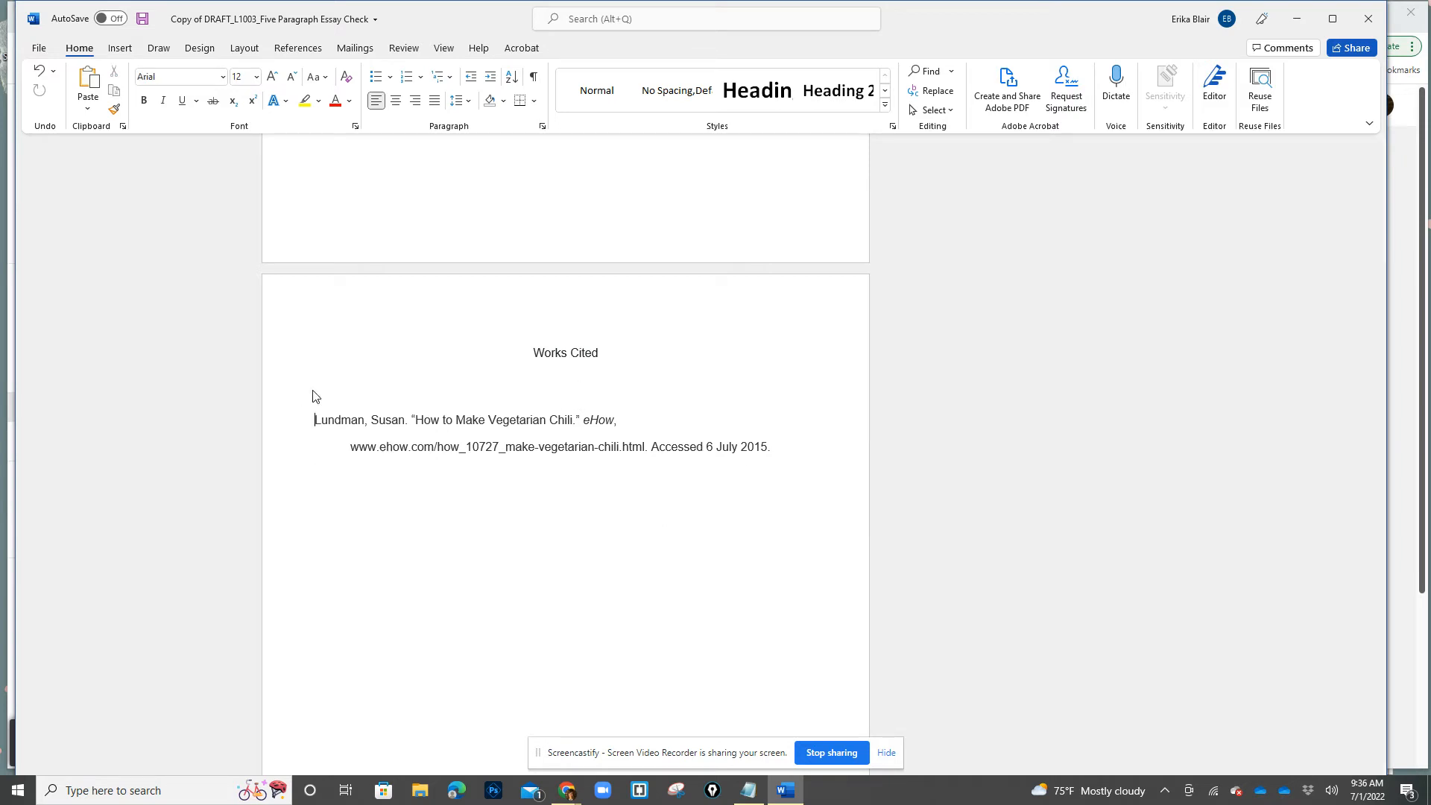
left_click(314, 391)
key("ctrl+v")
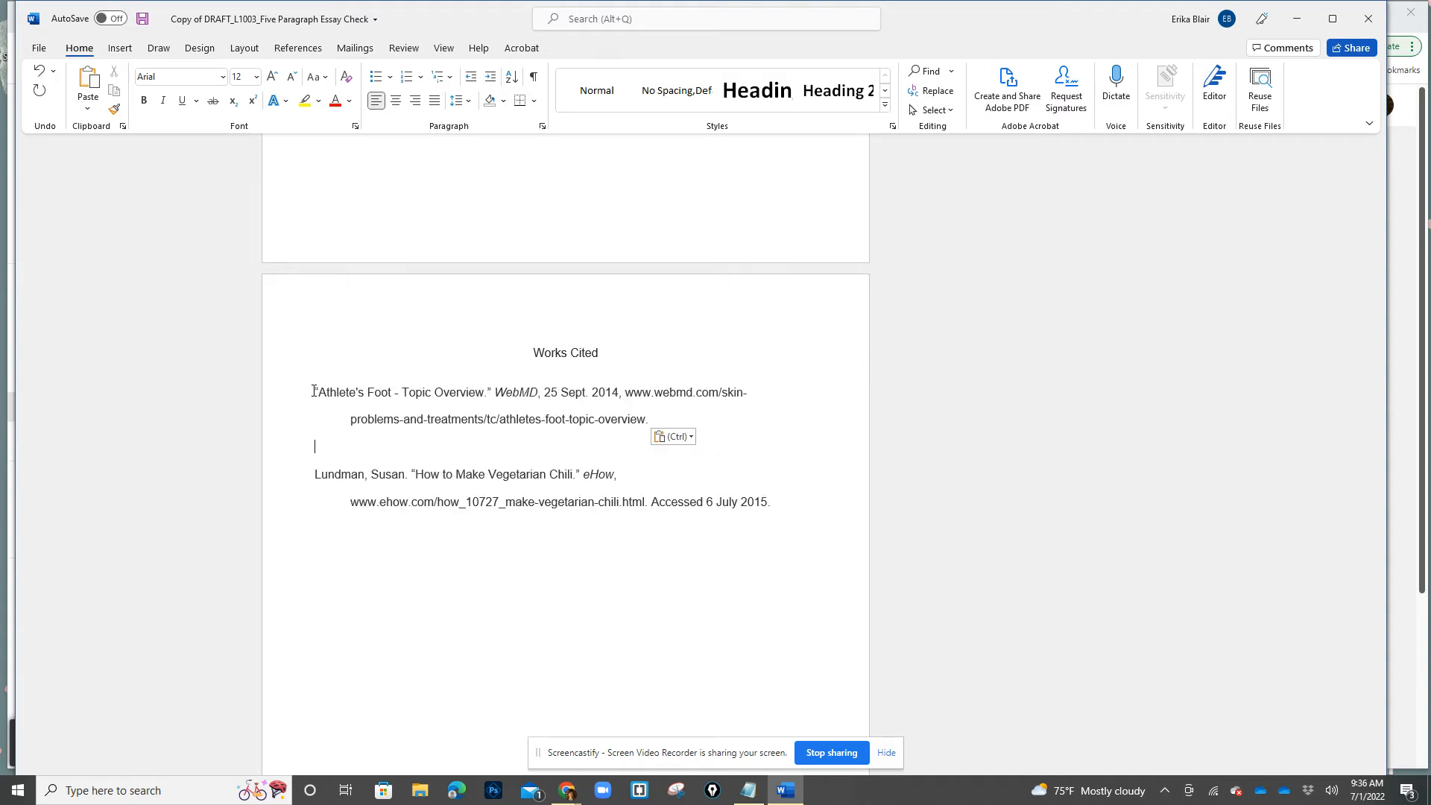
key("BackSpace")
key("BackSpace")
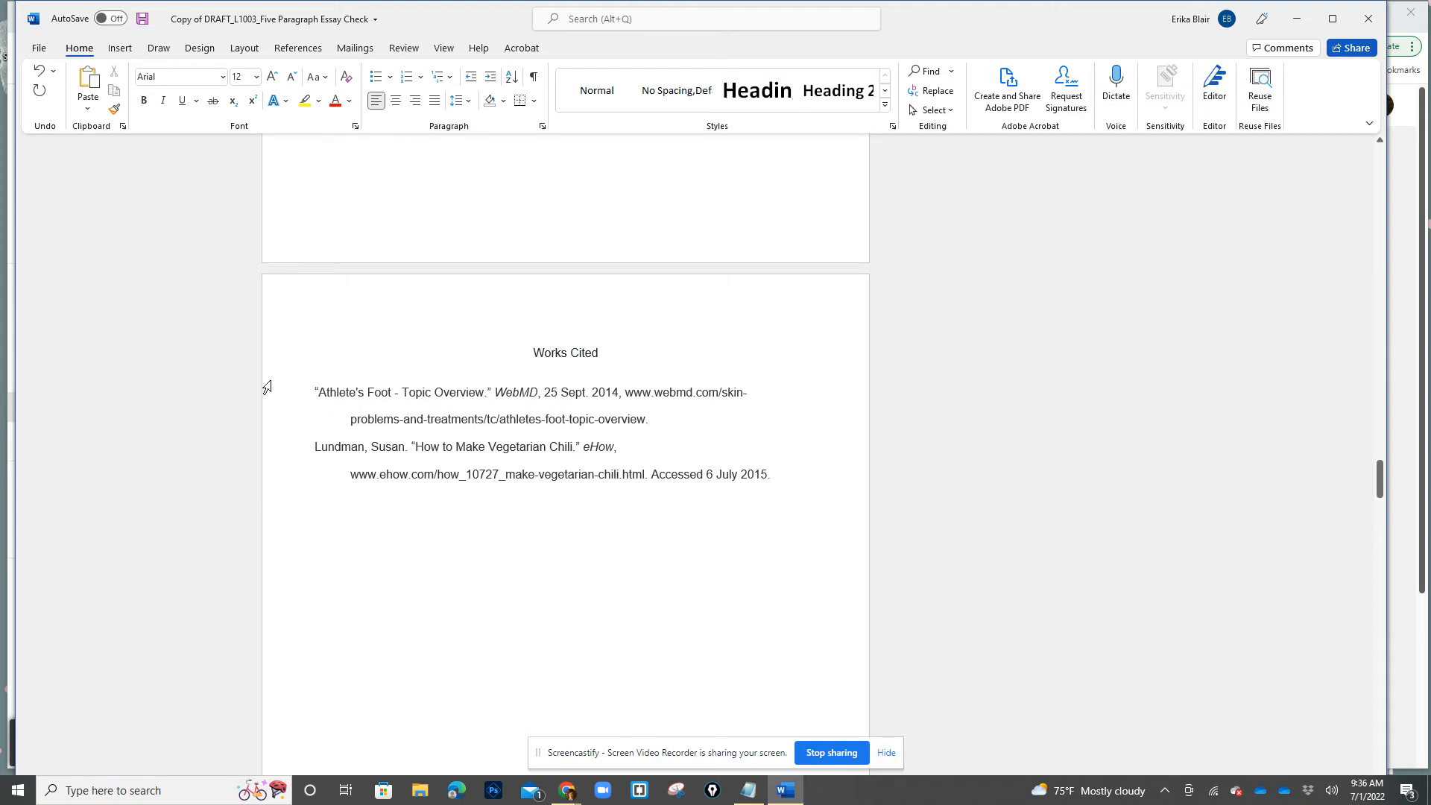
left_click_drag(332, 401, 753, 515)
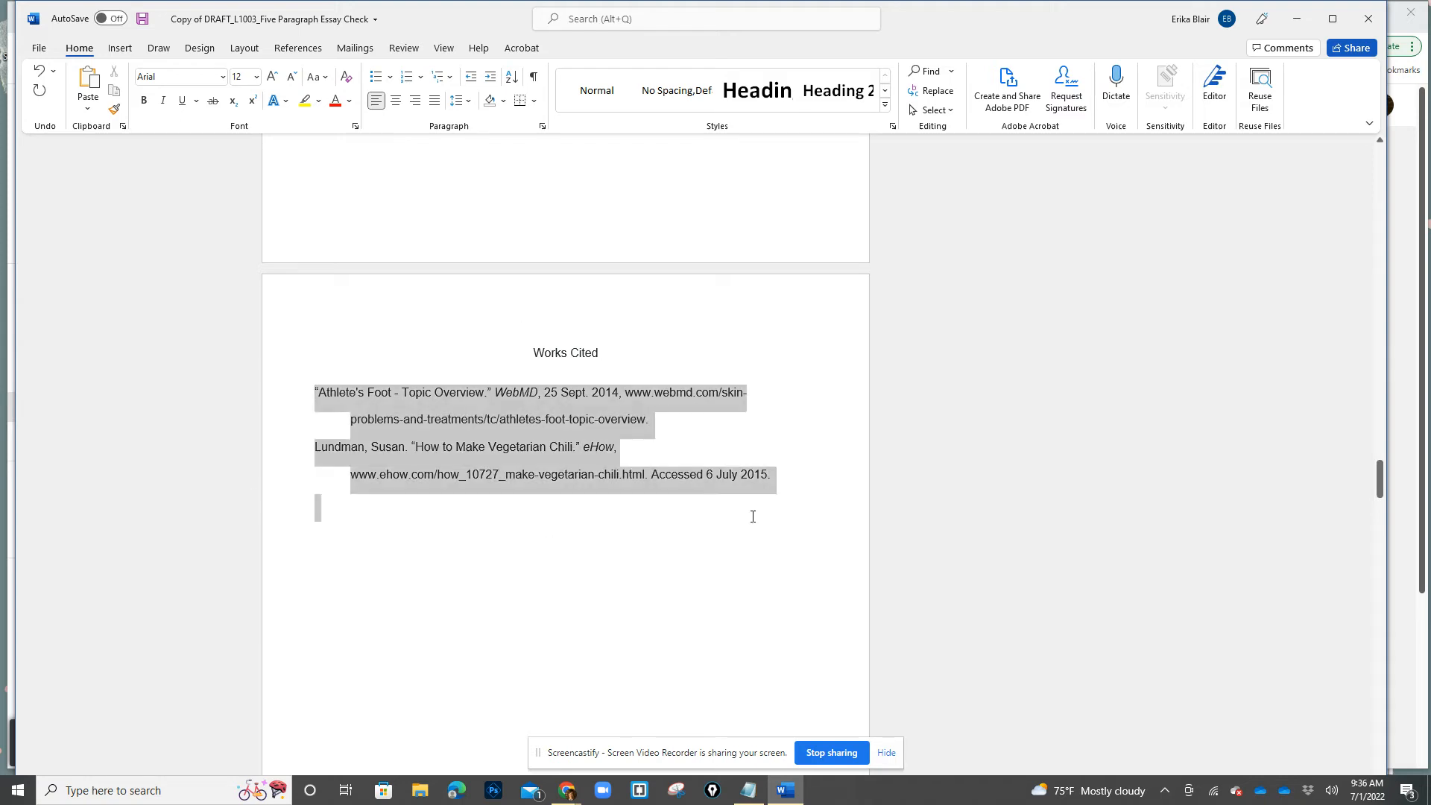
Write a sample in-text citation "(Name 25)" below the citations, take out its page number, and delete the sample.
left_click(649, 566)
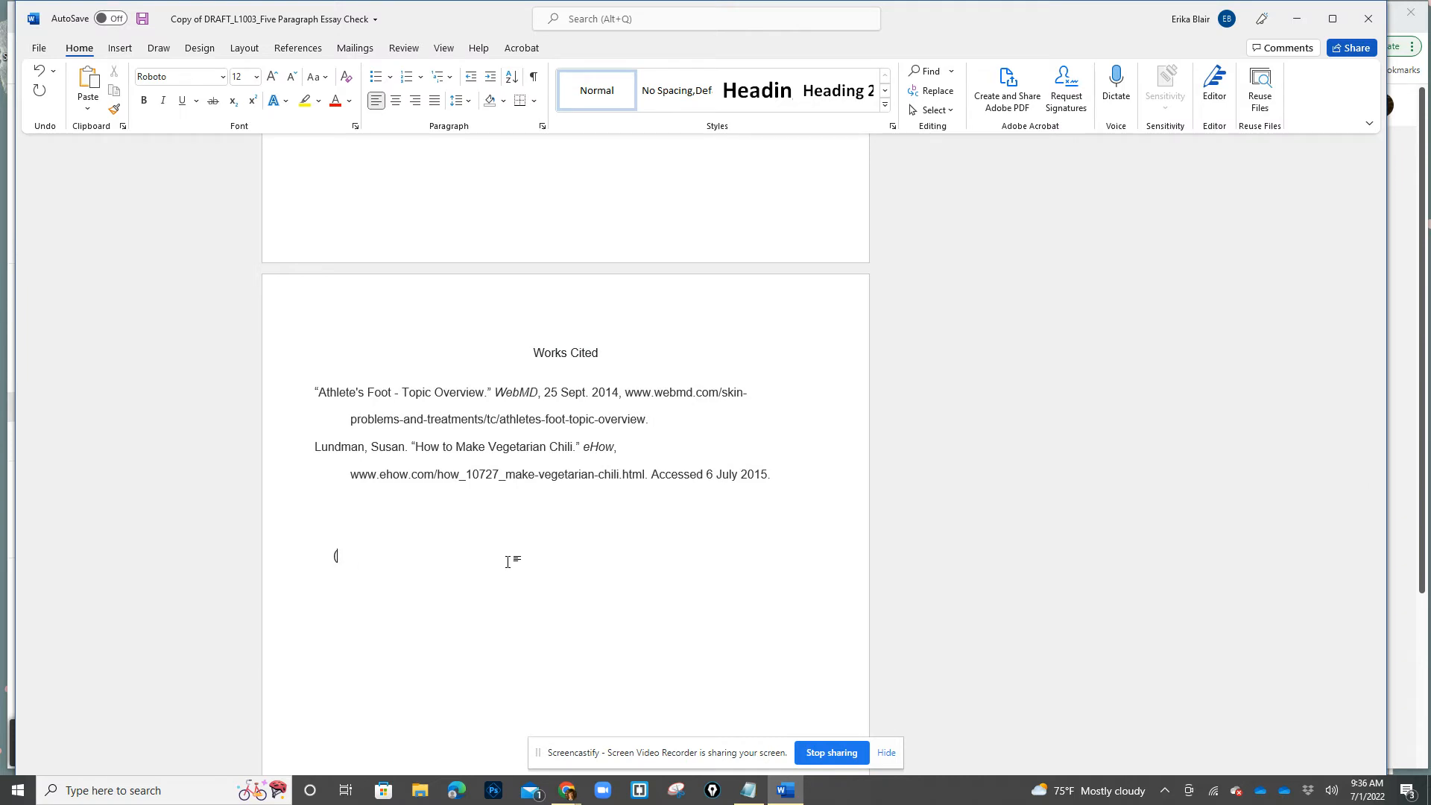
type("(Name 25)")
left_click_drag(314, 447, 515, 450)
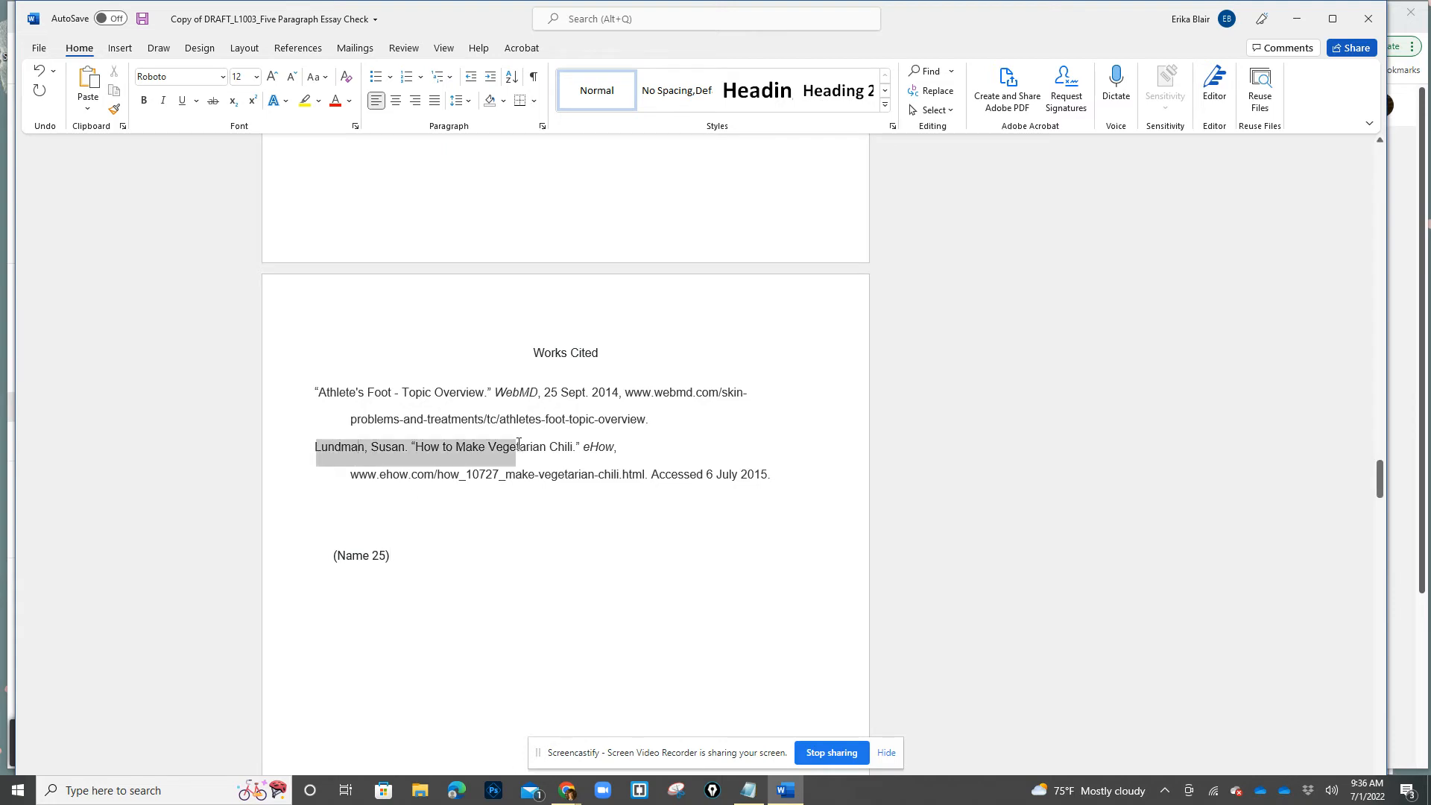
left_click(385, 558)
key("BackSpace")
key("BackSpace")
key("BackSpace")
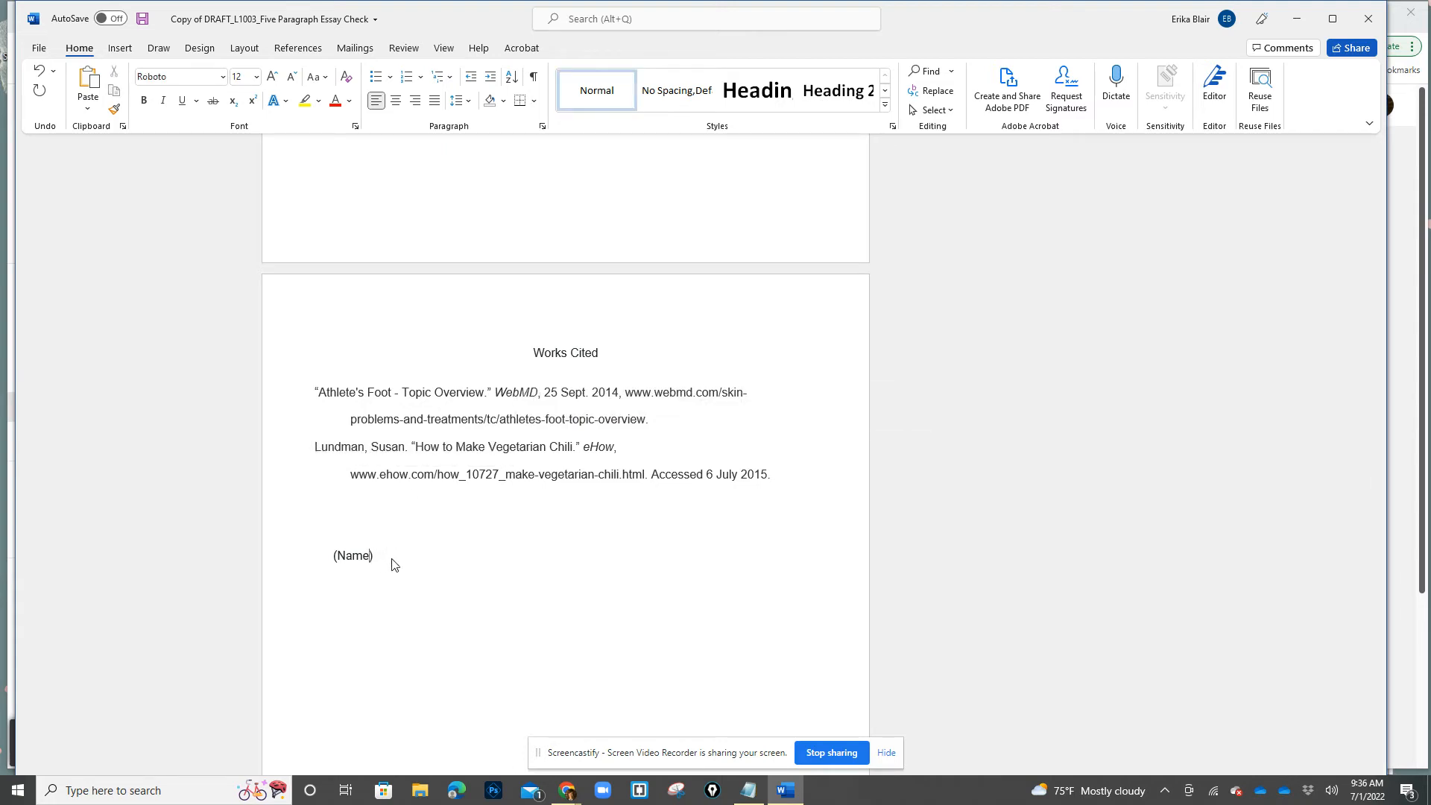
left_click_drag(382, 558, 275, 556)
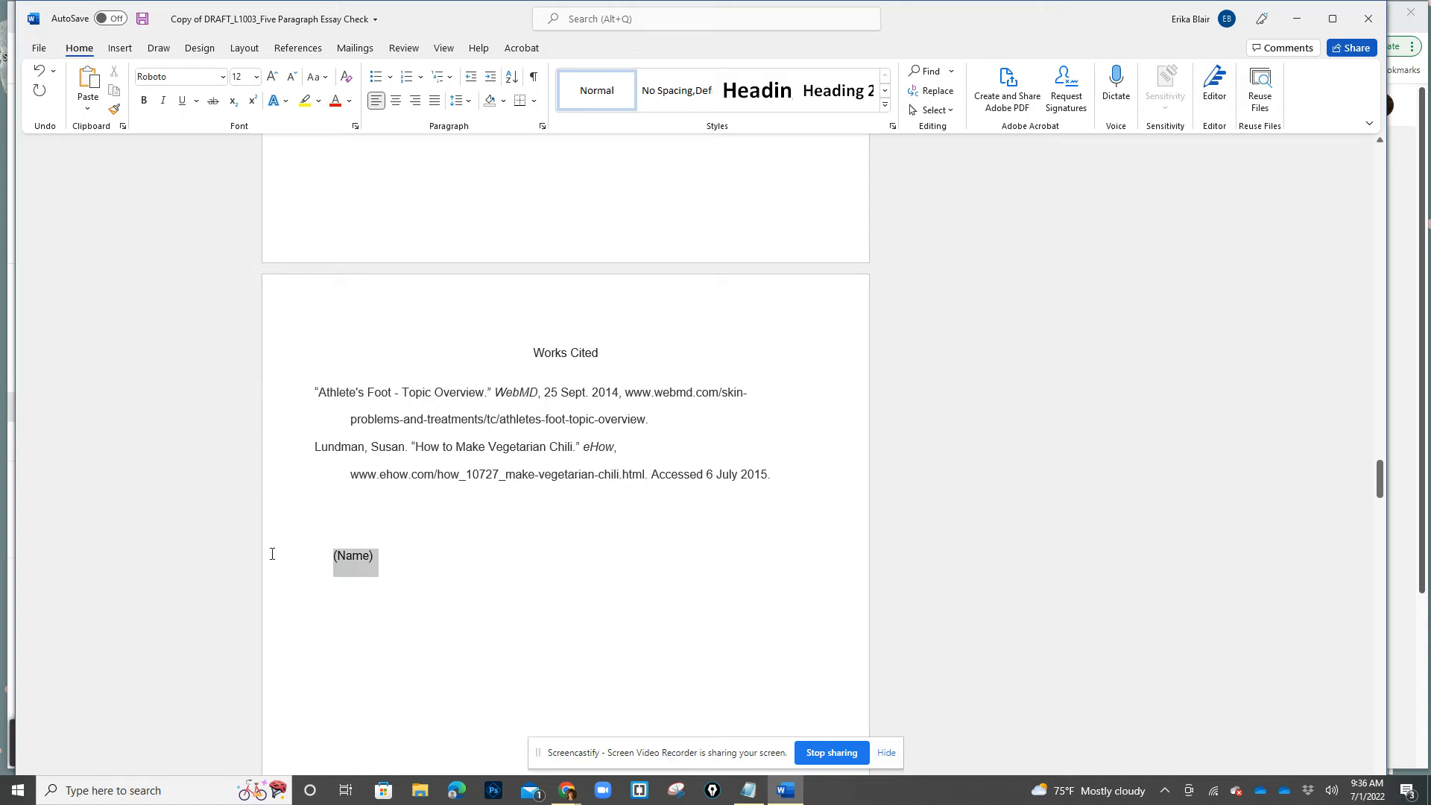
key("BackSpace")
Copy the author's surname from the "How to Make Vegetarian Chili" citation.
left_click_drag(323, 393, 365, 392)
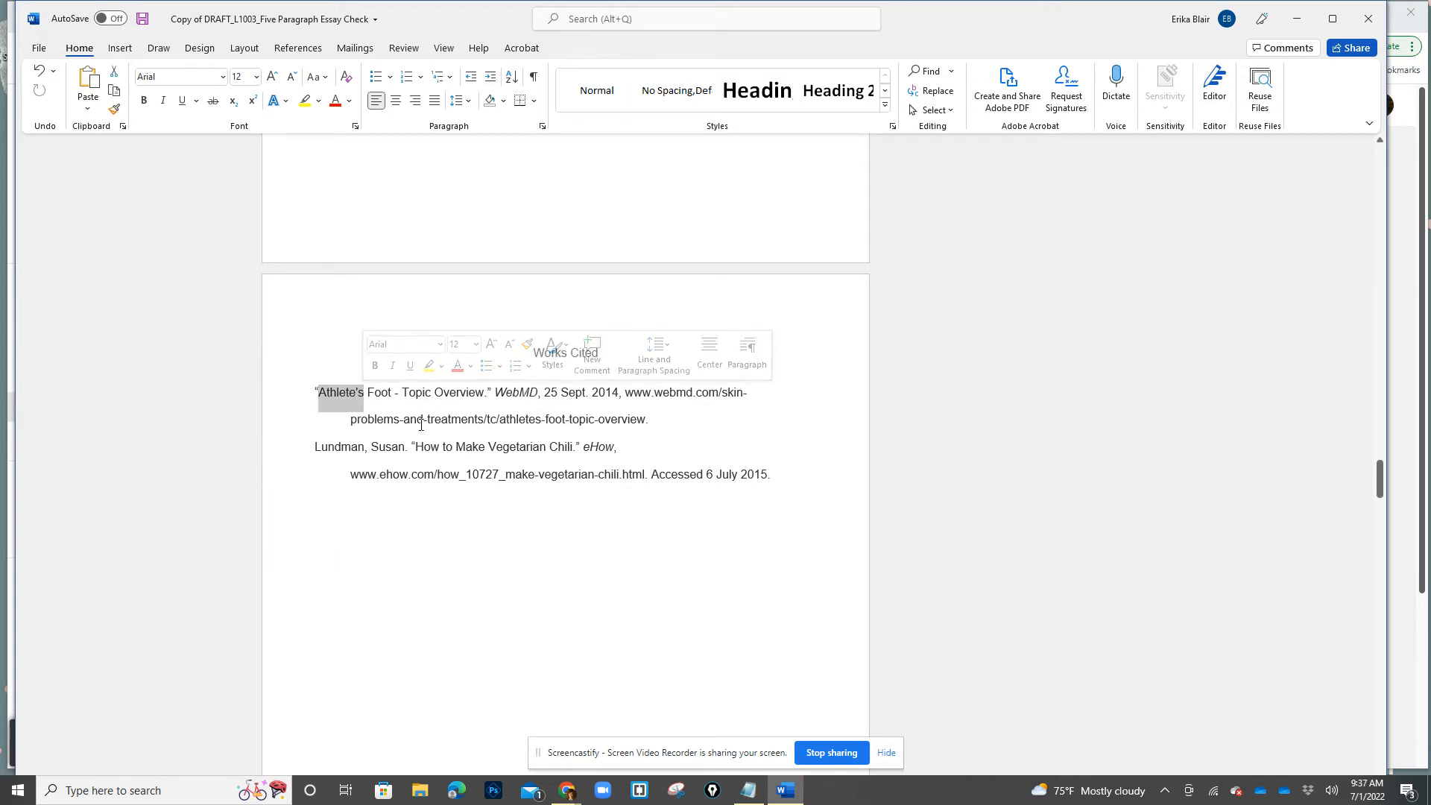
left_click(416, 447)
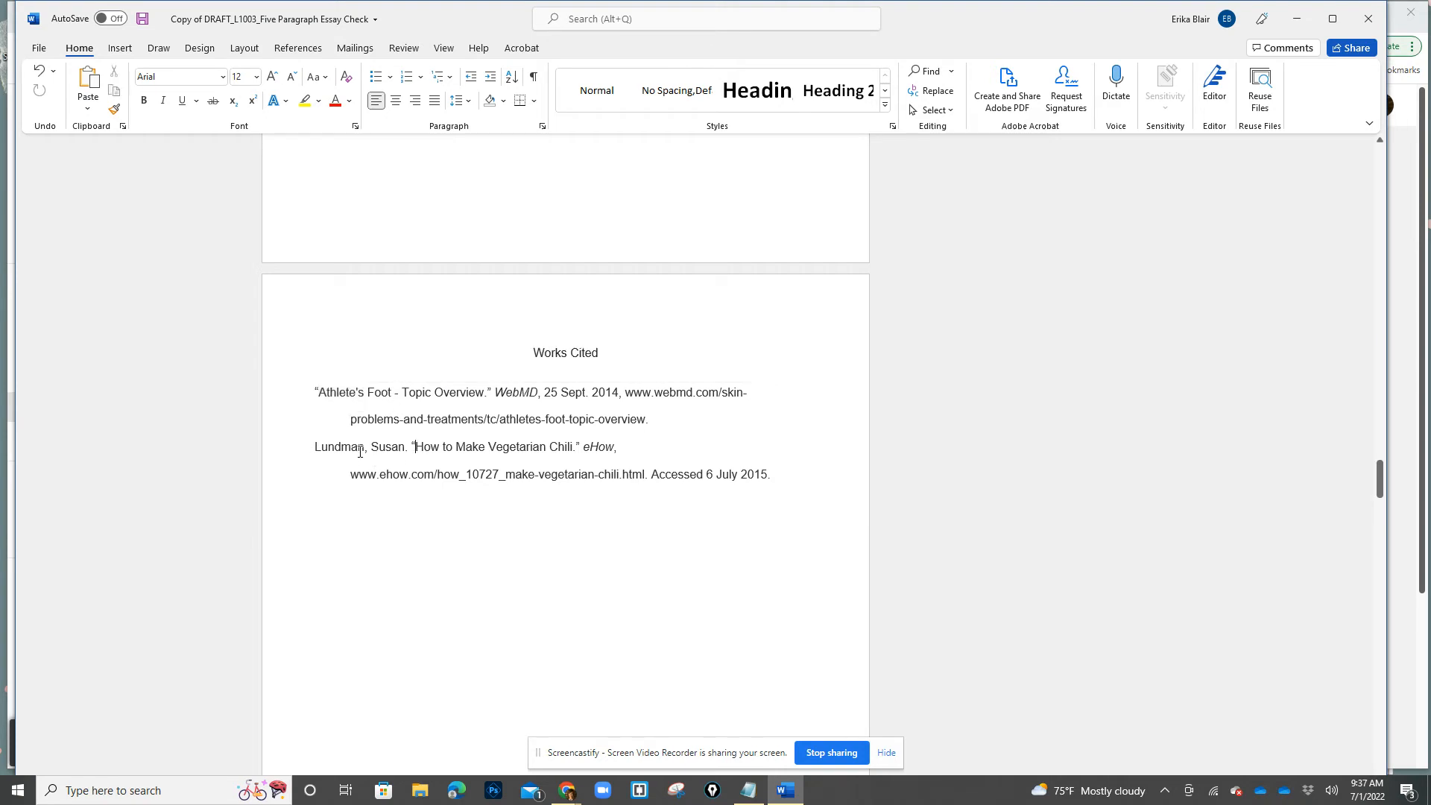
left_click_drag(364, 448, 316, 451)
key("ctrl+c")
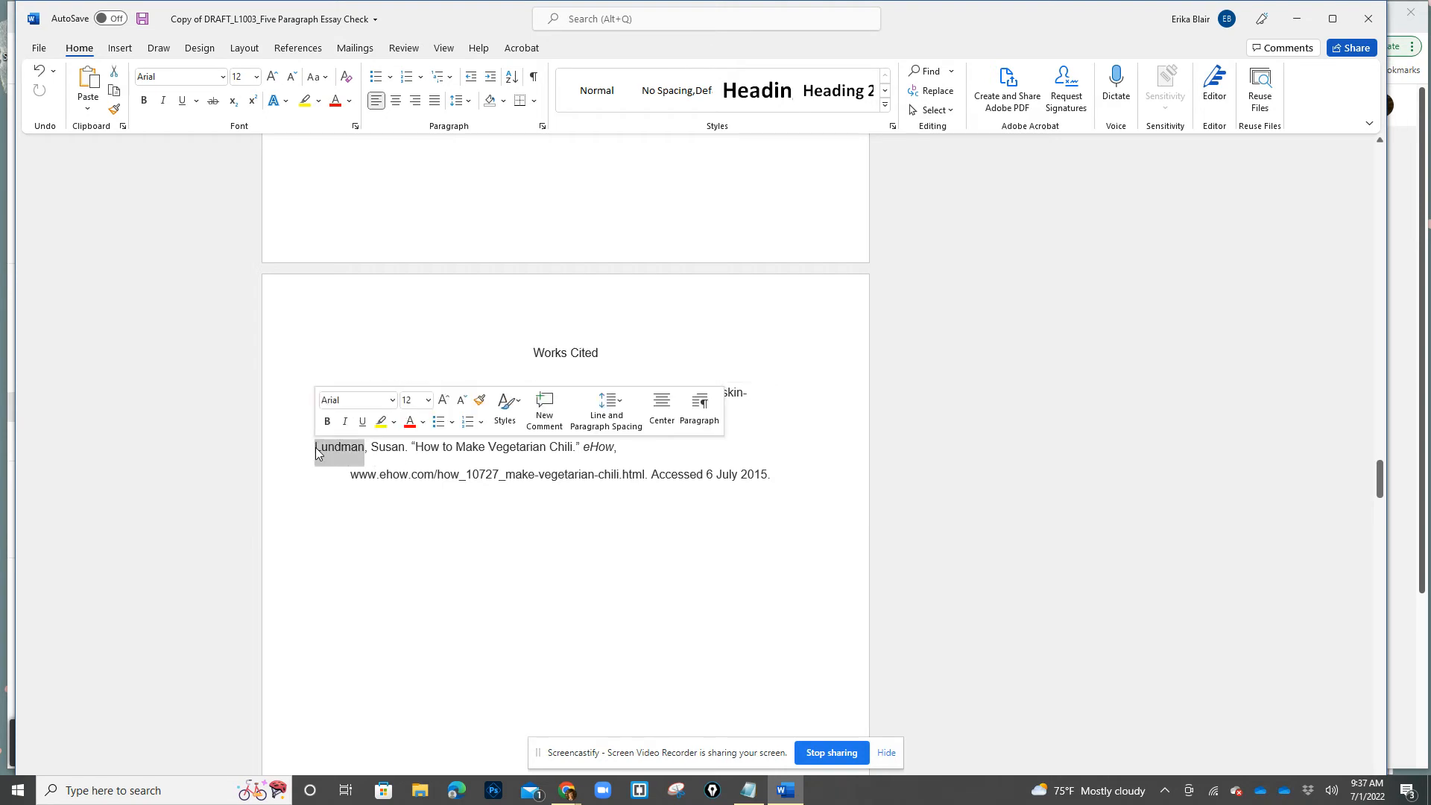
Insert the copied surname in parentheses before the period after "accusamus voluptas", mid-paragraph in the body paragraph containing "Everyone should play Mario Kart every week".
scroll(661, 569, "up", 8)
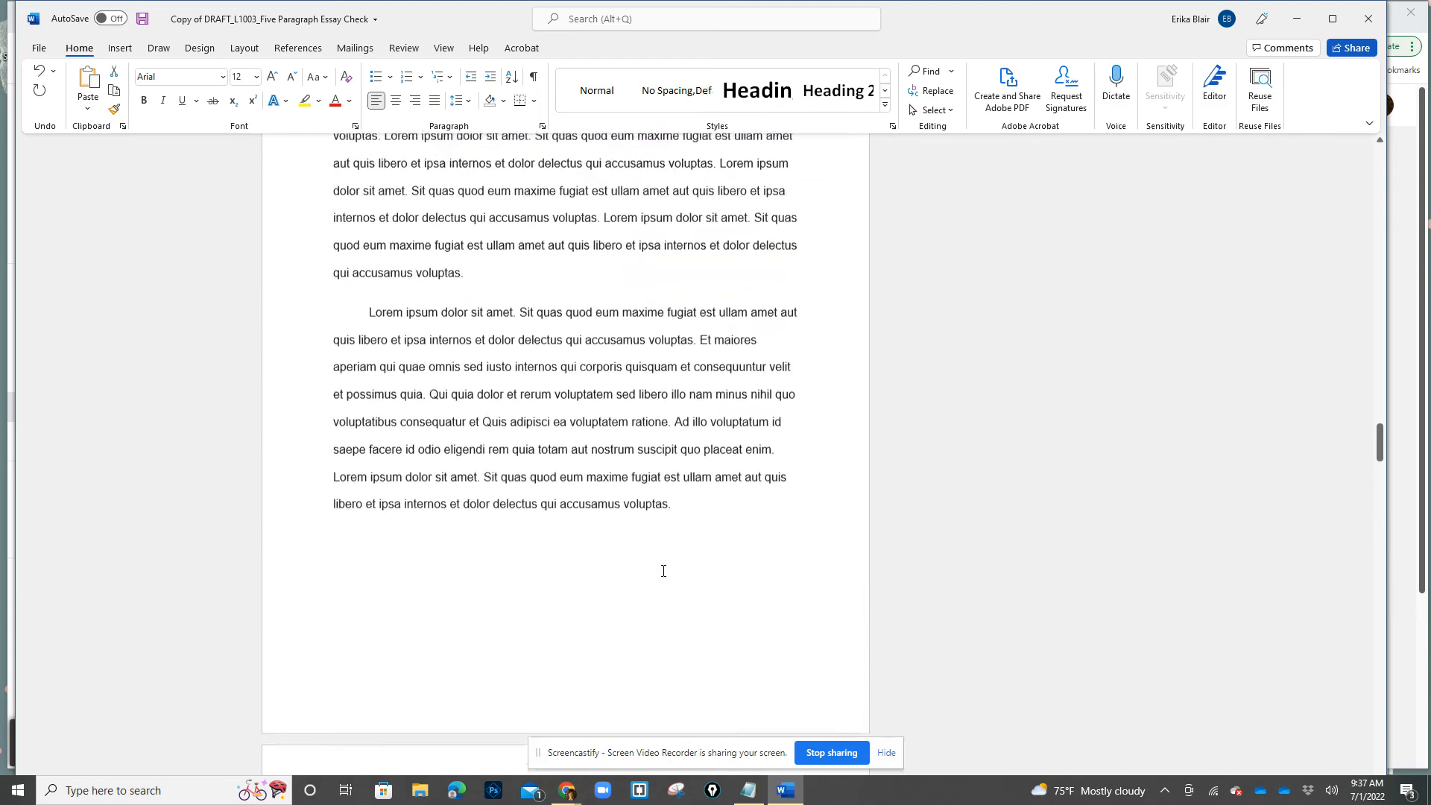
scroll(662, 572, "up", 3)
left_click_drag(550, 490, 693, 515)
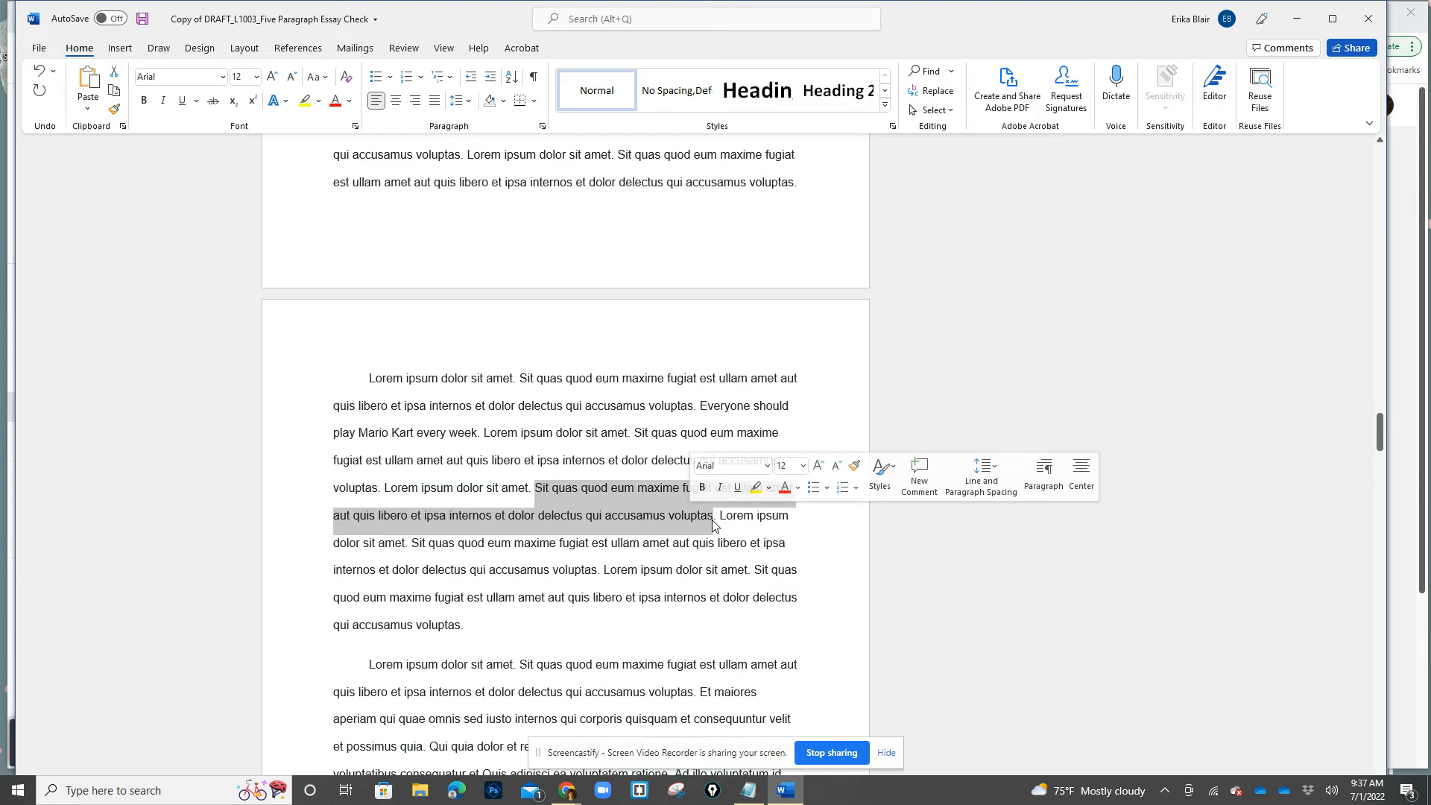
left_click(713, 521)
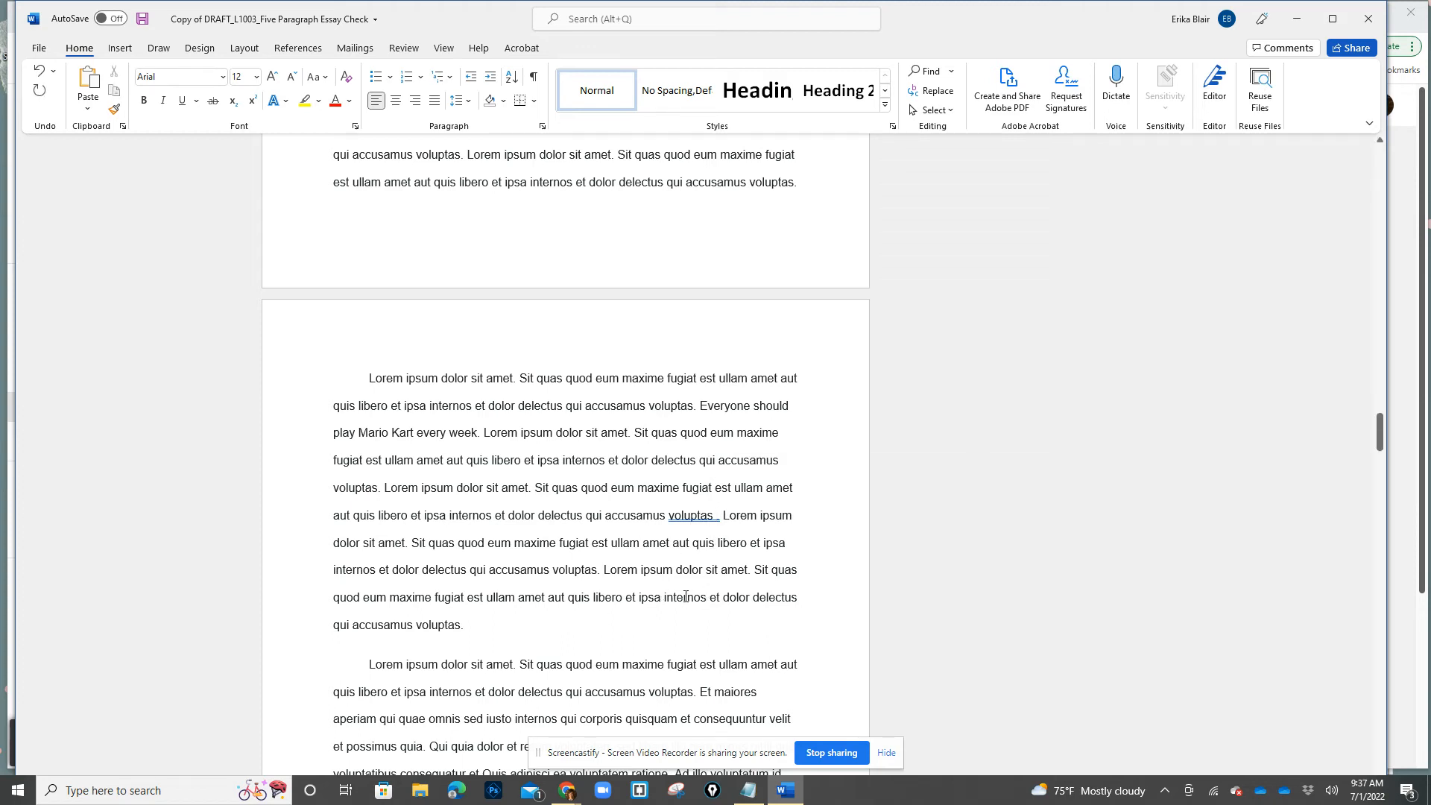
type("(")
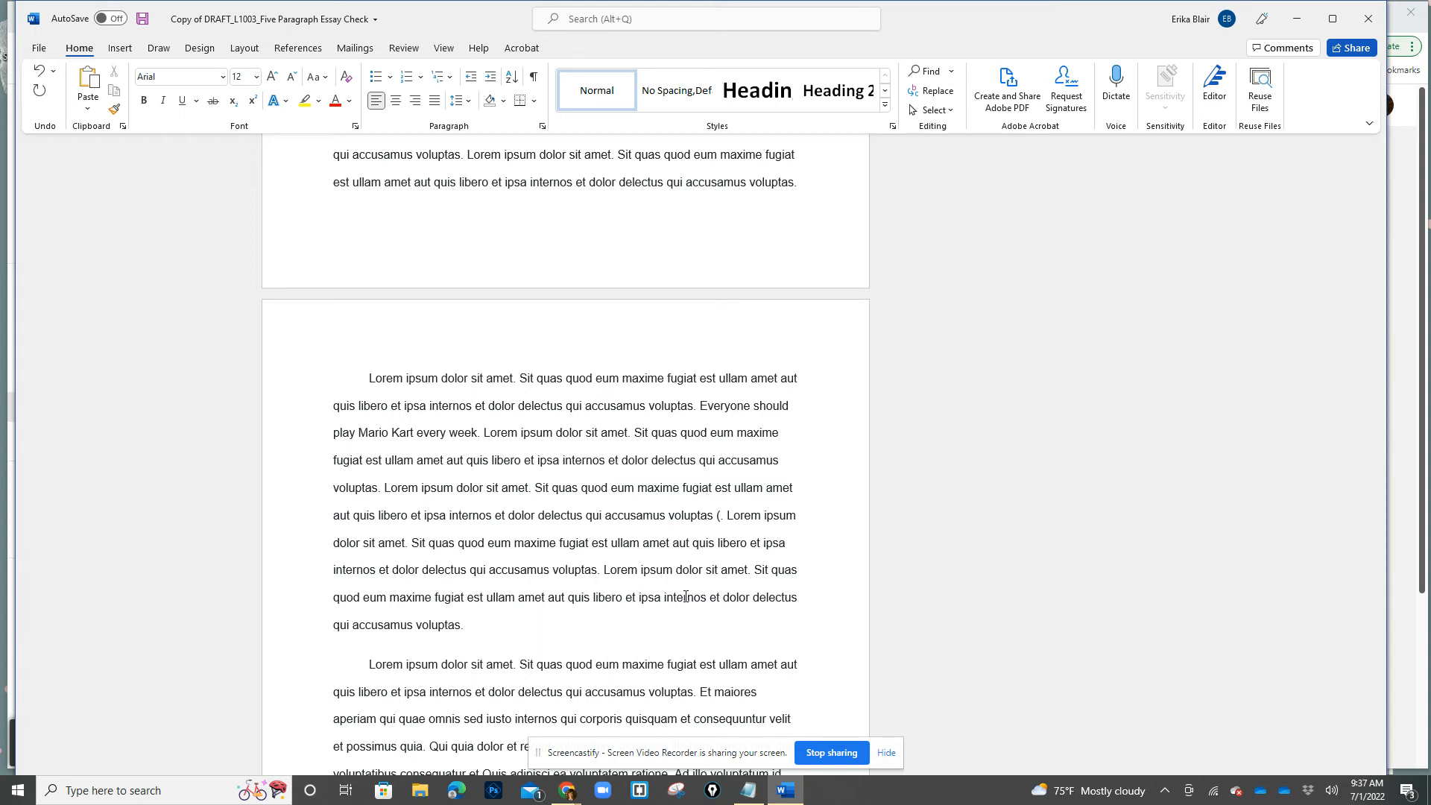
key("ctrl+v")
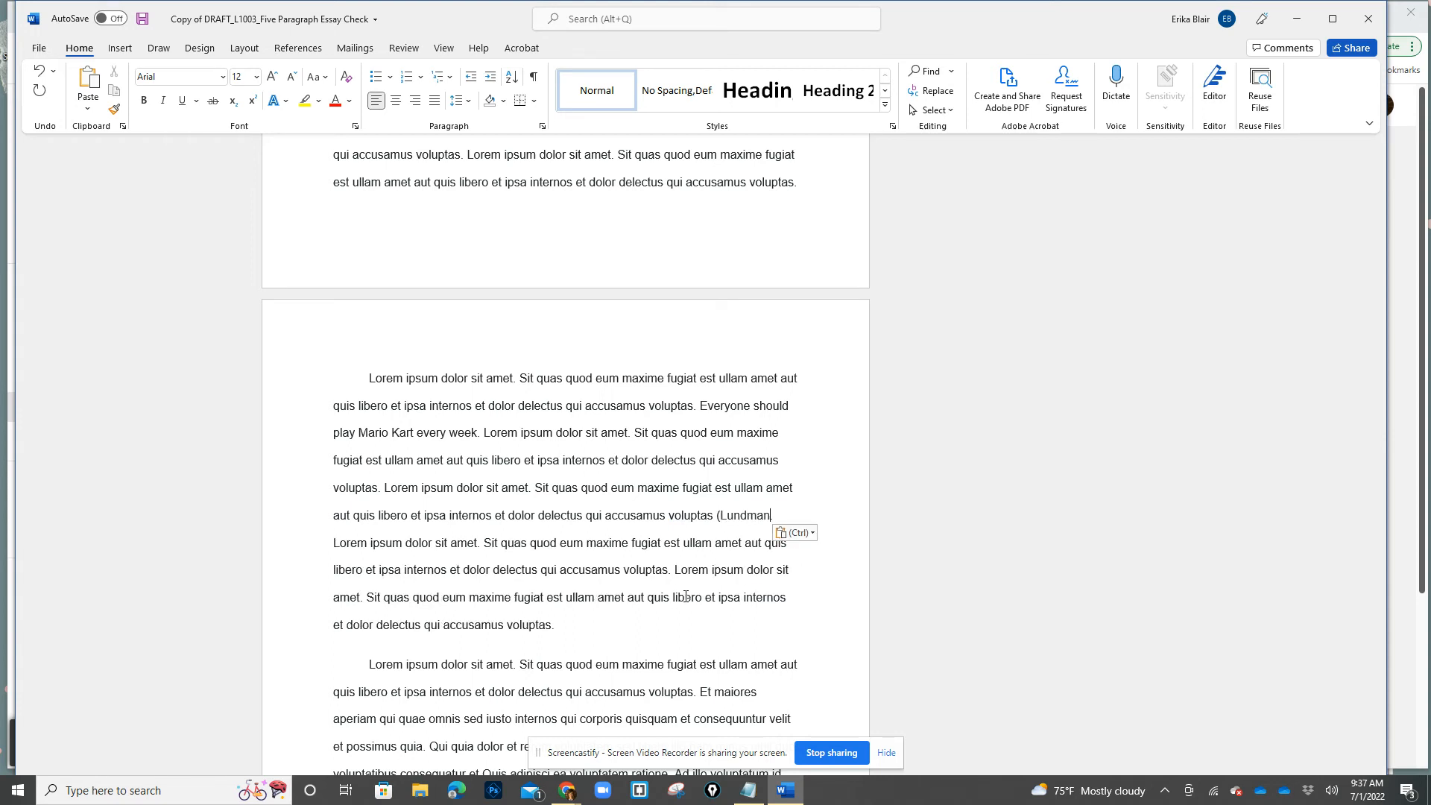
type(").")
left_click_drag(784, 520, 668, 520)
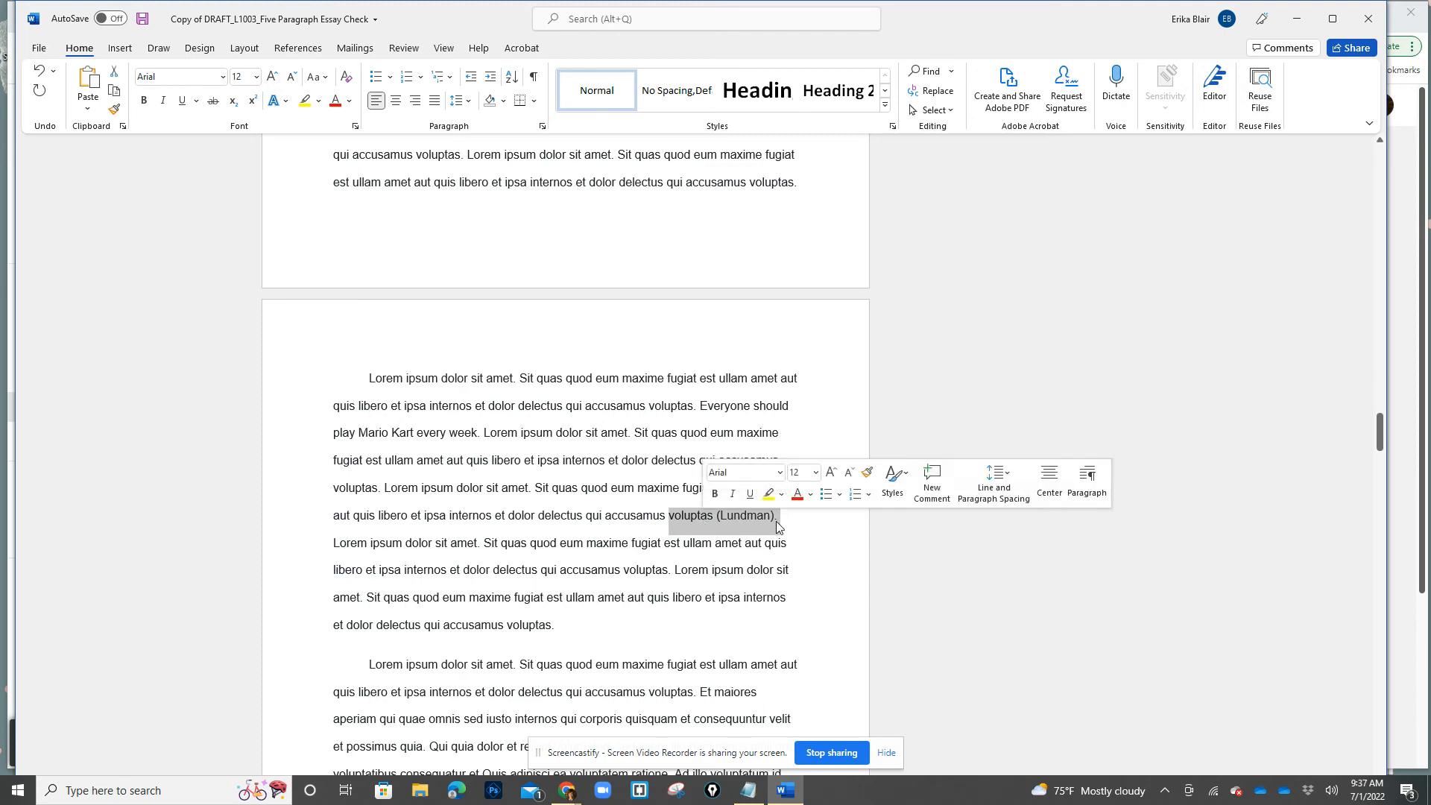
left_click_drag(778, 523, 764, 522)
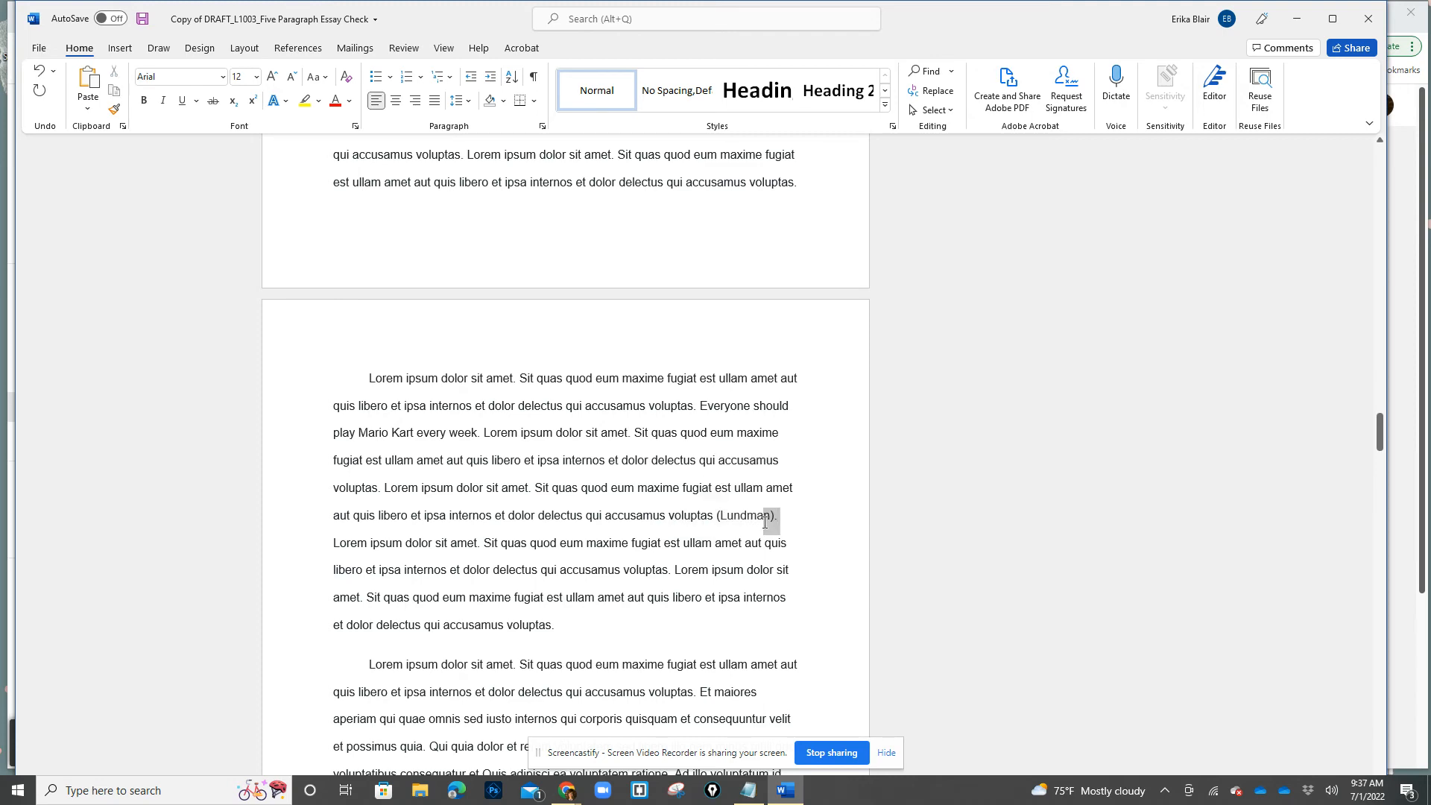
Copy the first word "Athlete's" with its opening quotation mark from the WebMD citation on the Works Cited page.
scroll(764, 521, "down", 5)
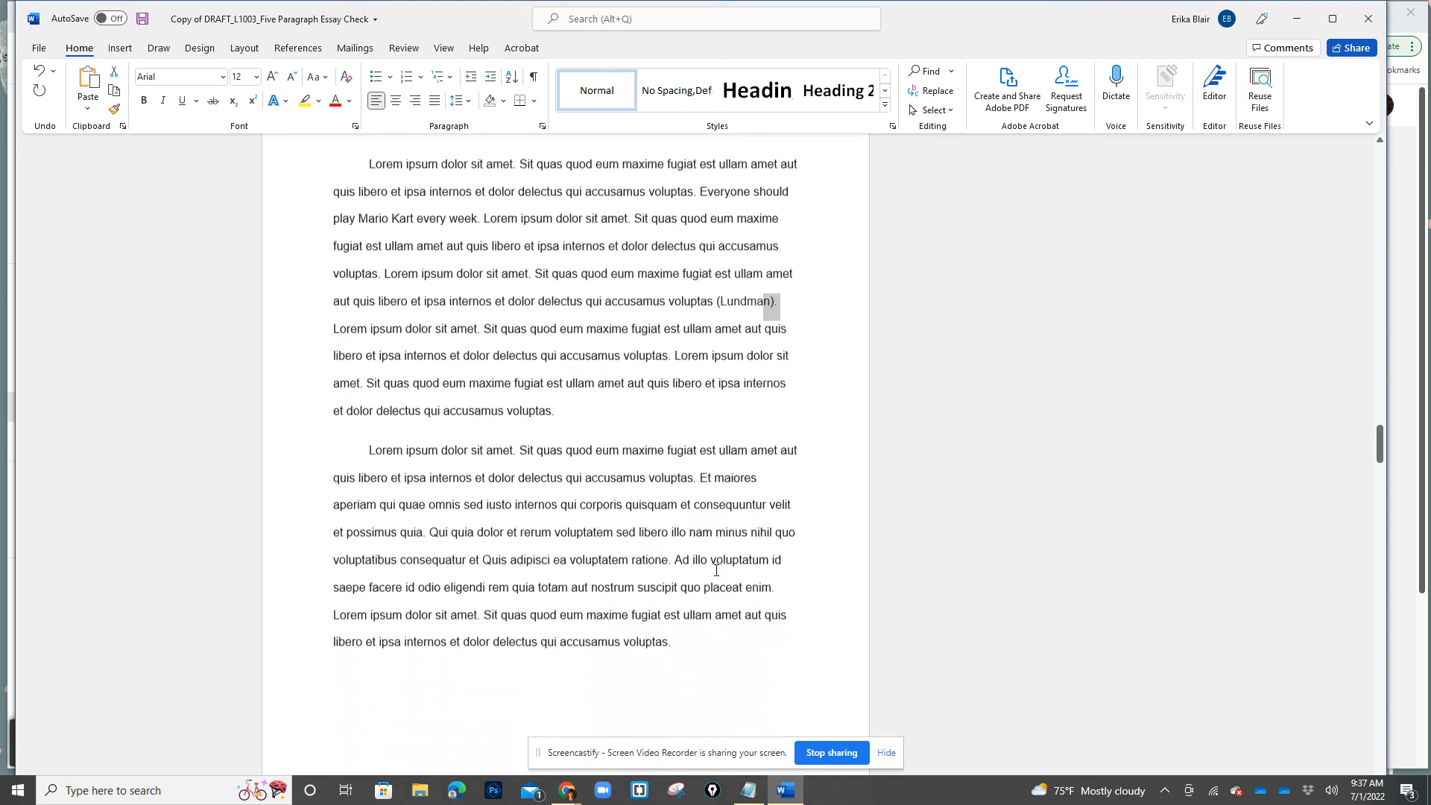
scroll(717, 571, "down", 4)
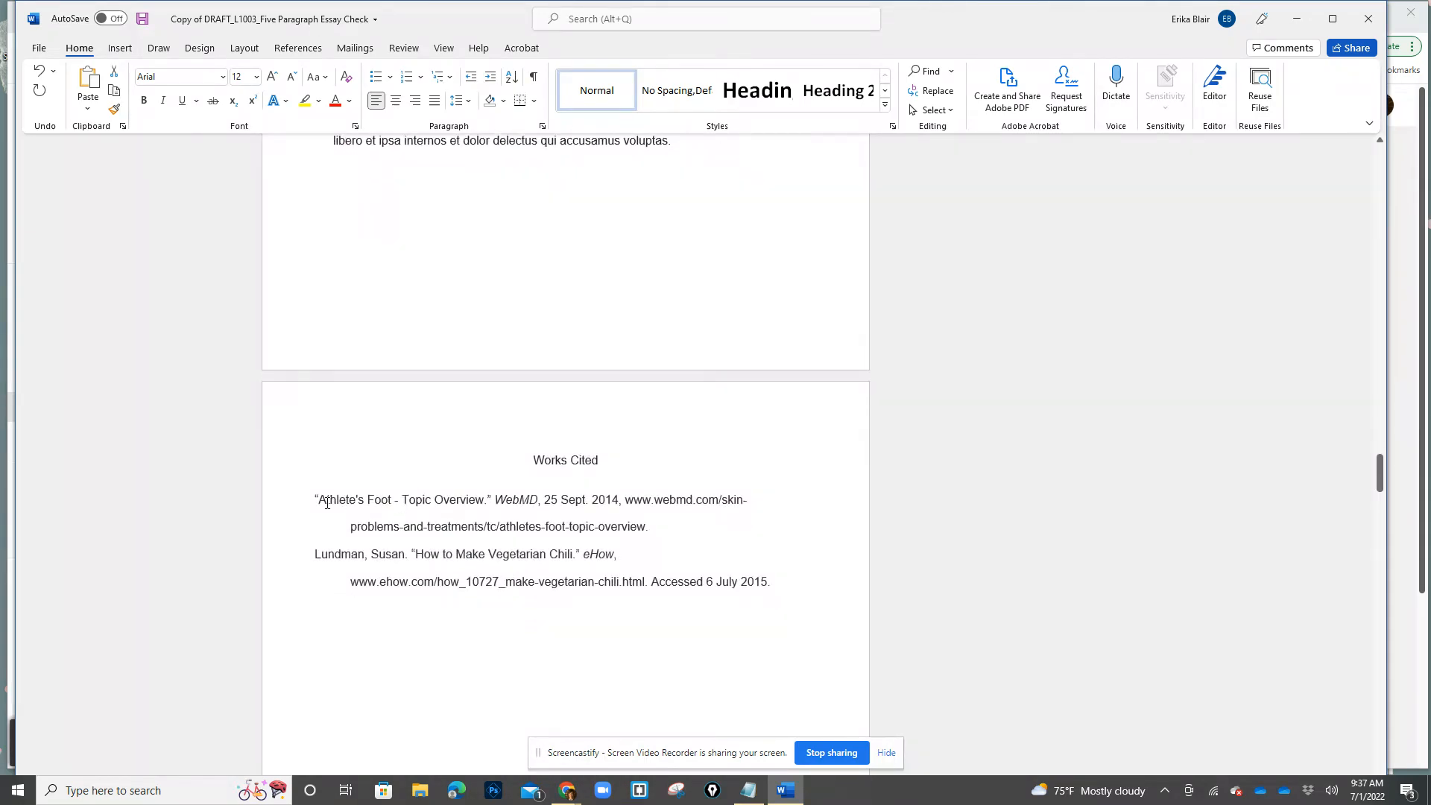
left_click_drag(314, 496, 365, 495)
key("ctrl+c")
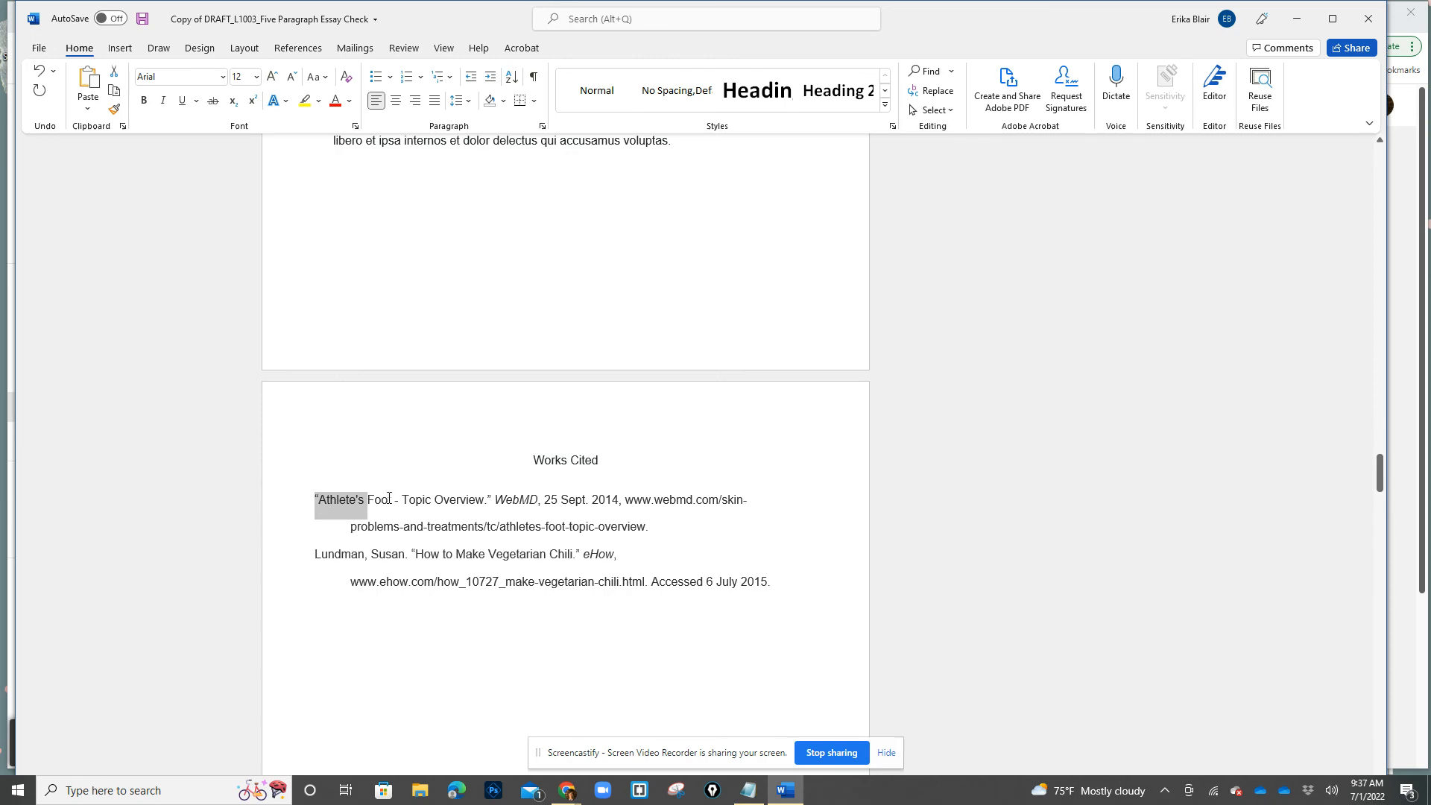
Insert the copied word as the in-text citation ("Athlete's") before the period after "ratione" in the paragraph containing "People around the world play Mario Kart".
scroll(445, 561, "up", 15)
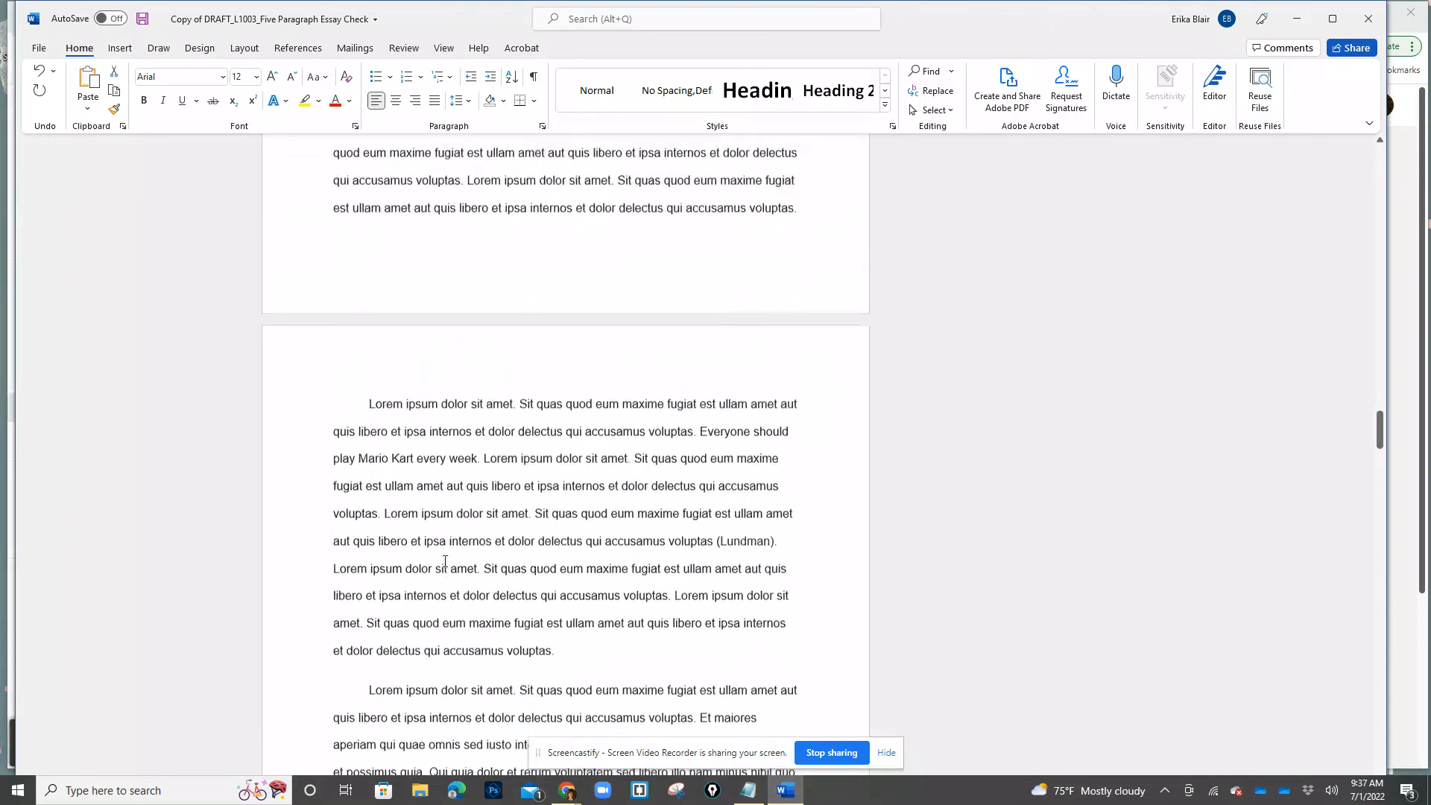
scroll(445, 561, "up", 3)
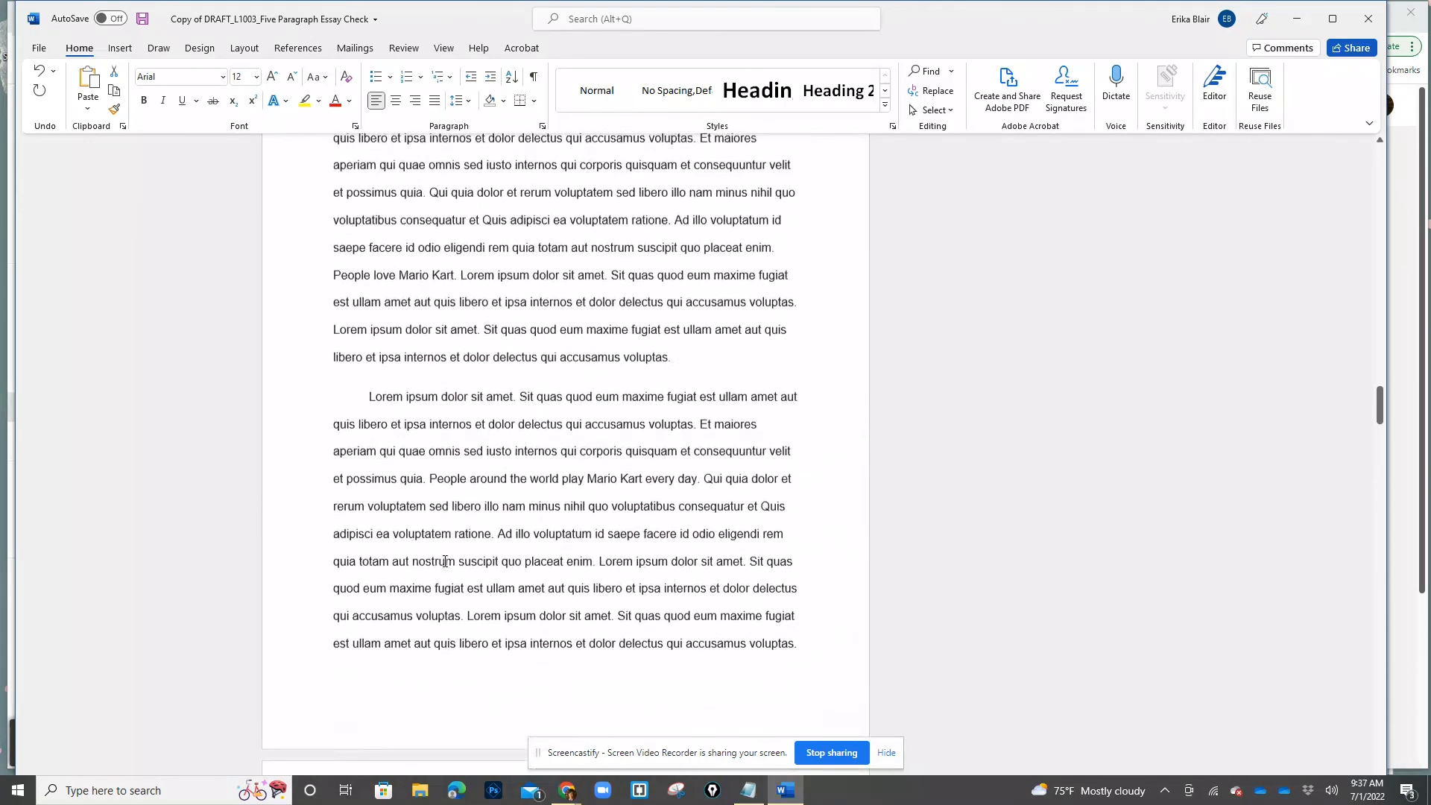
left_click(492, 539)
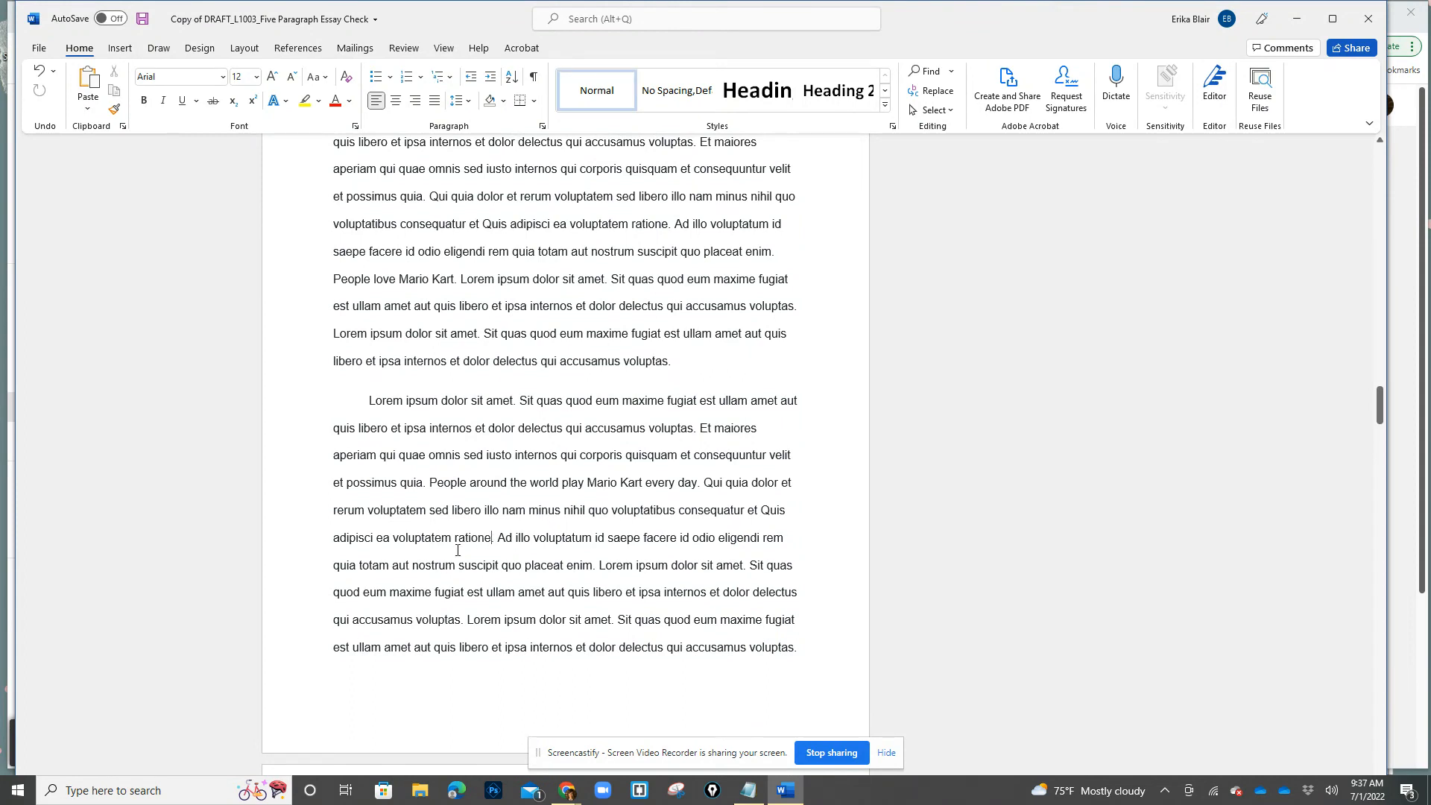
left_click_drag(455, 540, 492, 539)
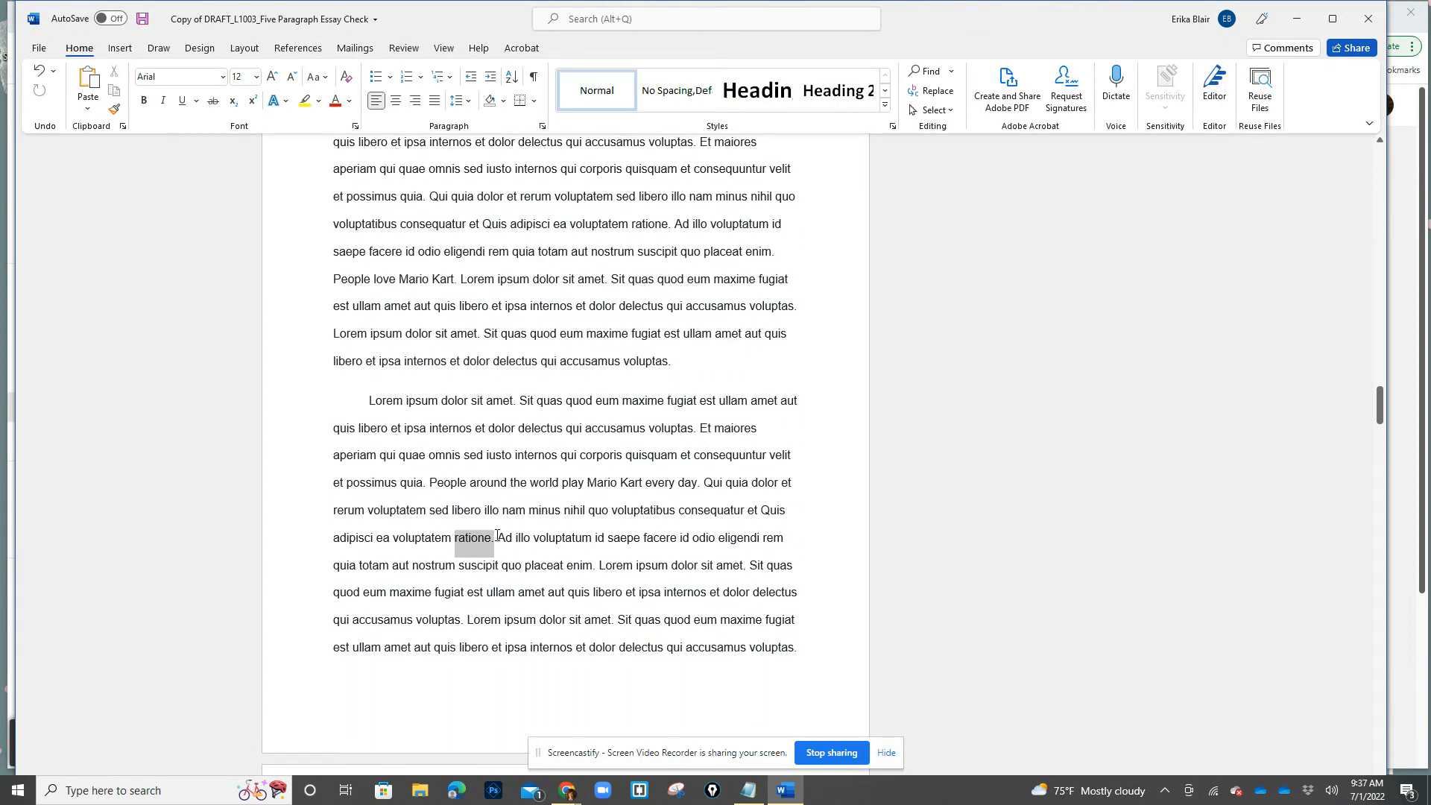
left_click(490, 539)
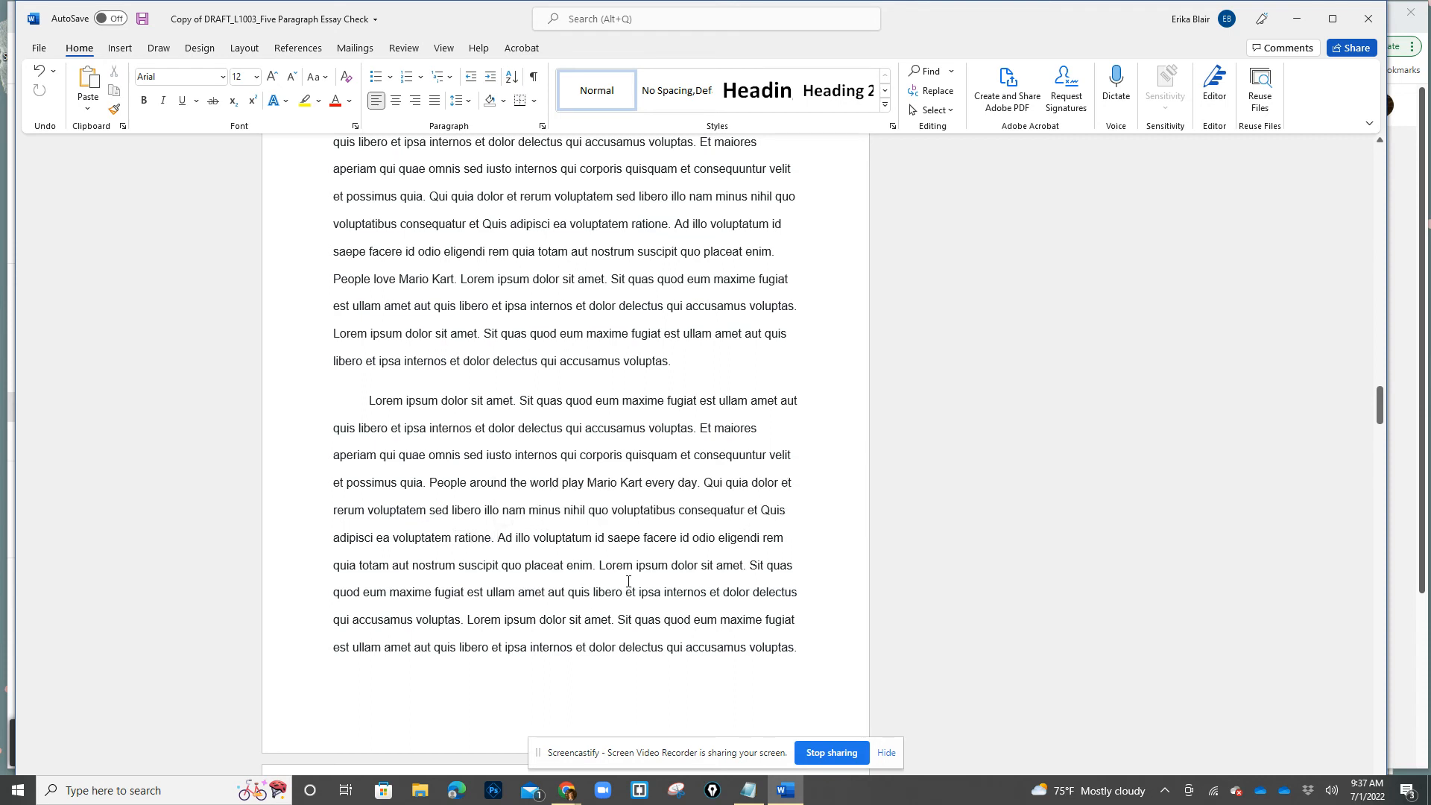
type("(")
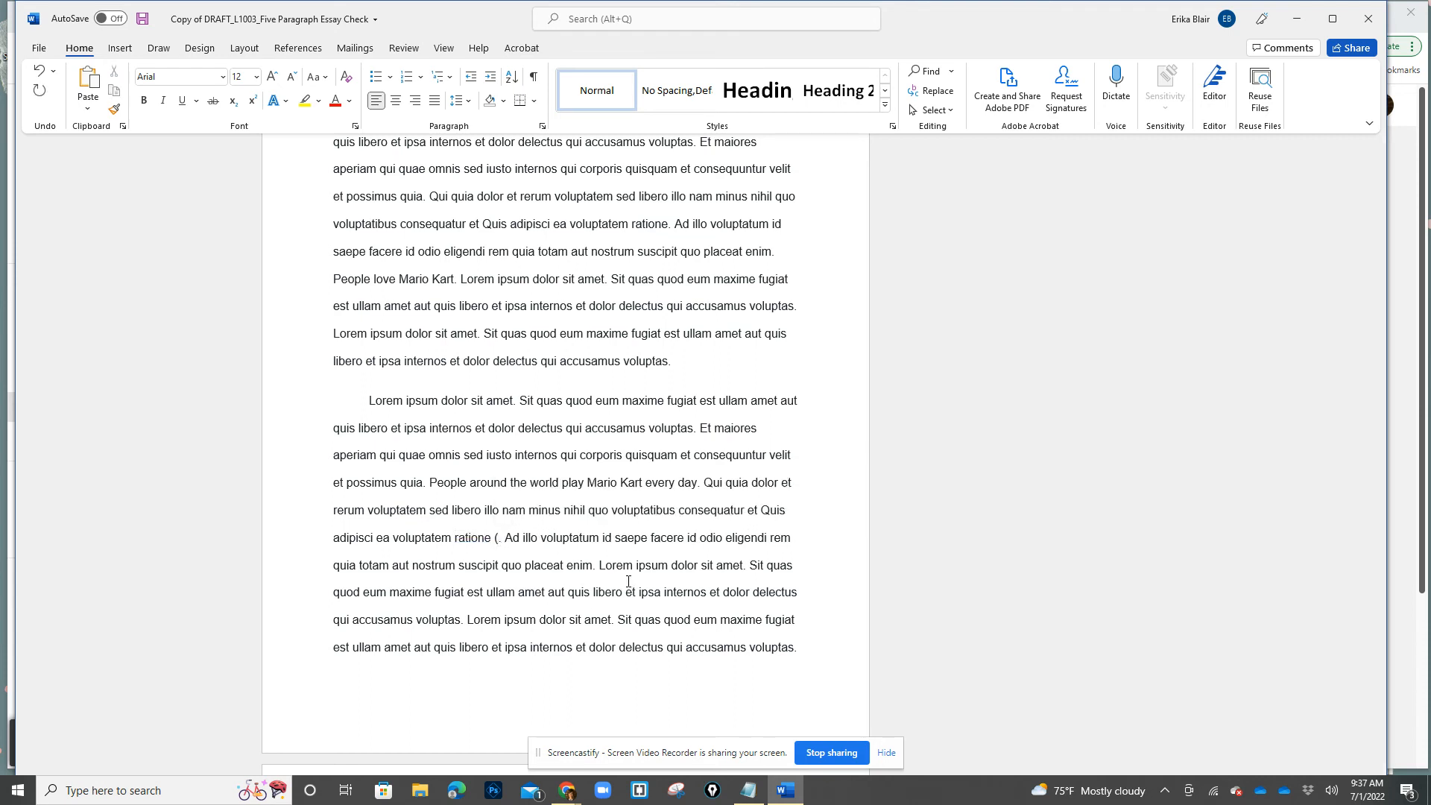
key("ctrl+v")
type("\")")
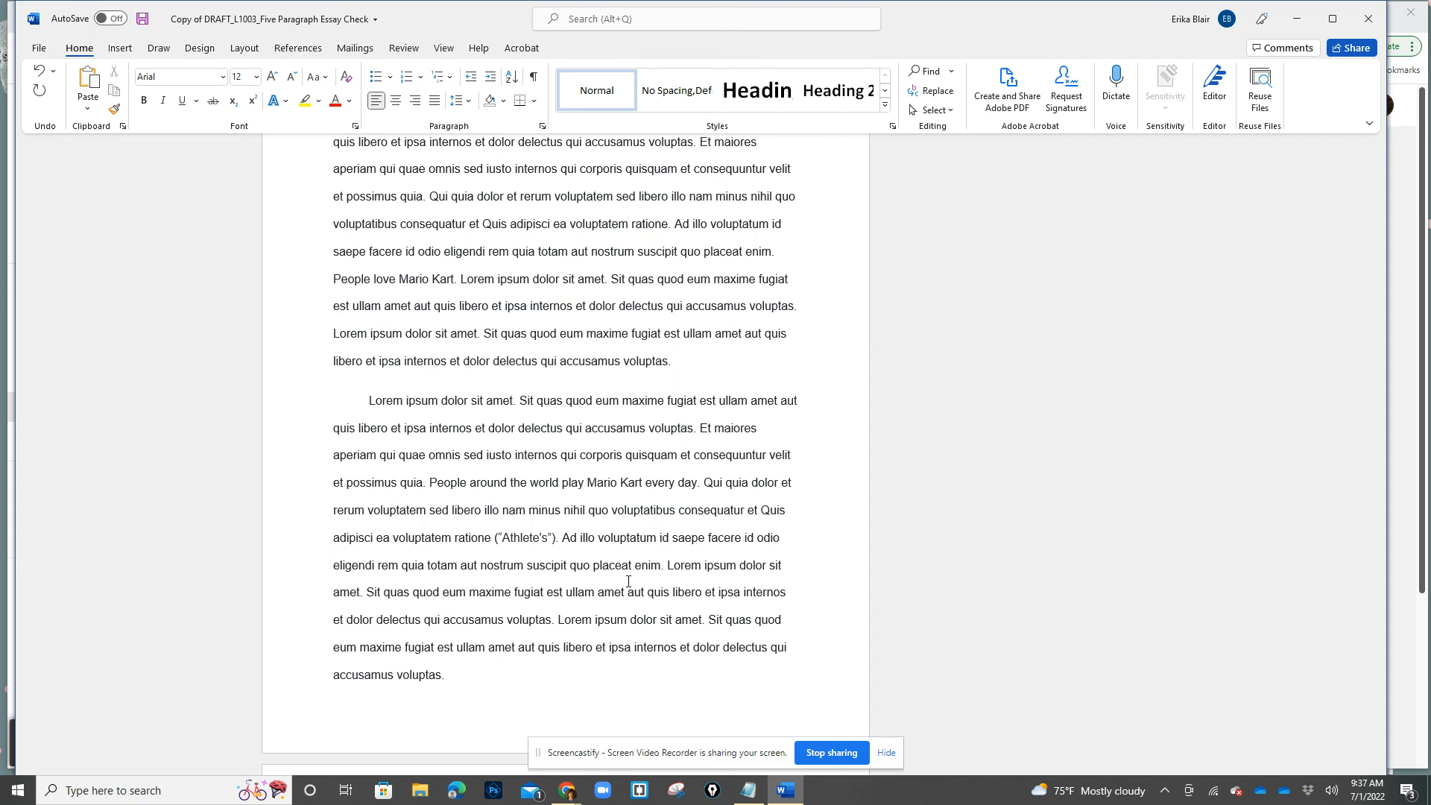
left_click(575, 566)
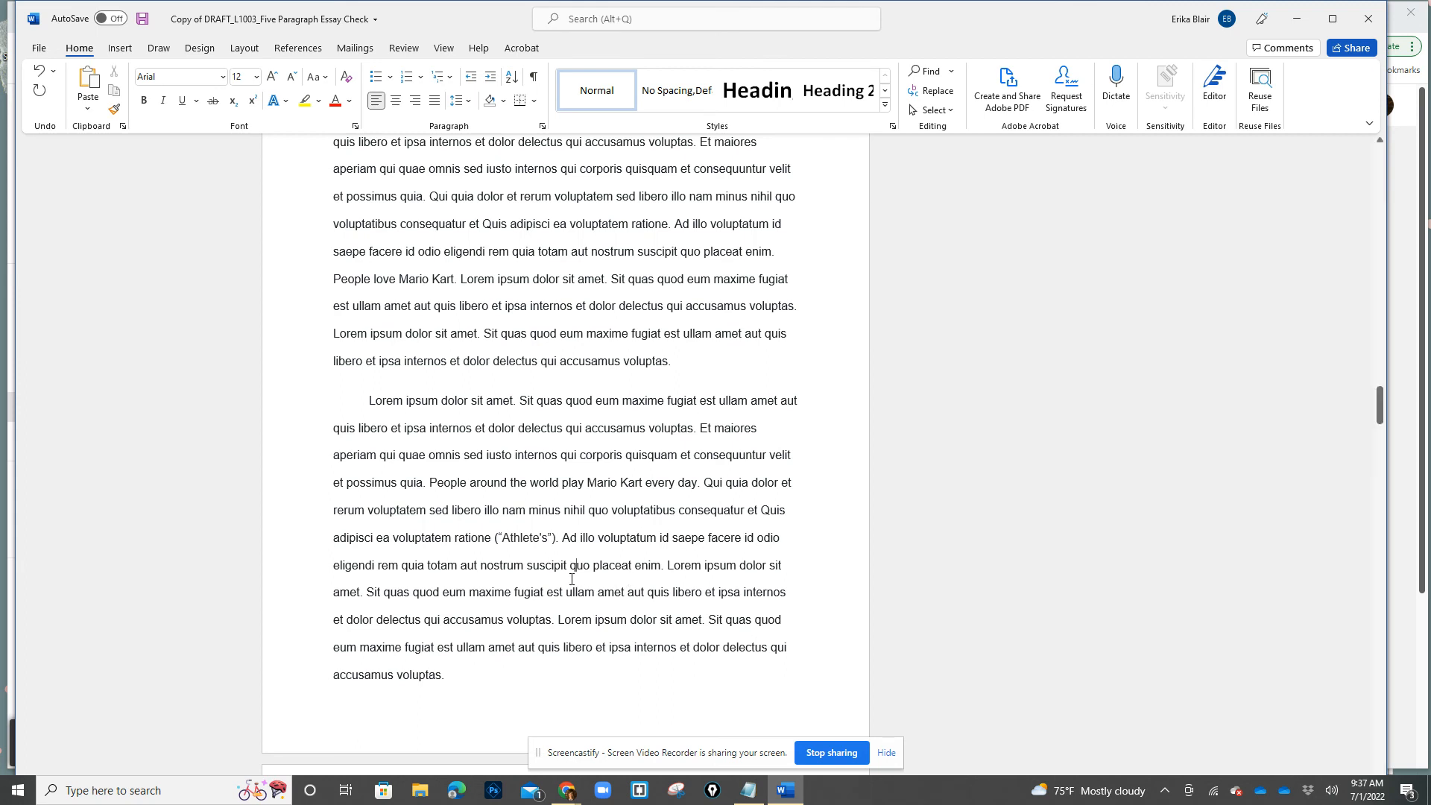
Examine the ("Athlete's") citation's placement, quotation marks, parentheses and closing period within its sentence.
double_click(493, 538)
left_click_drag(498, 538, 552, 540)
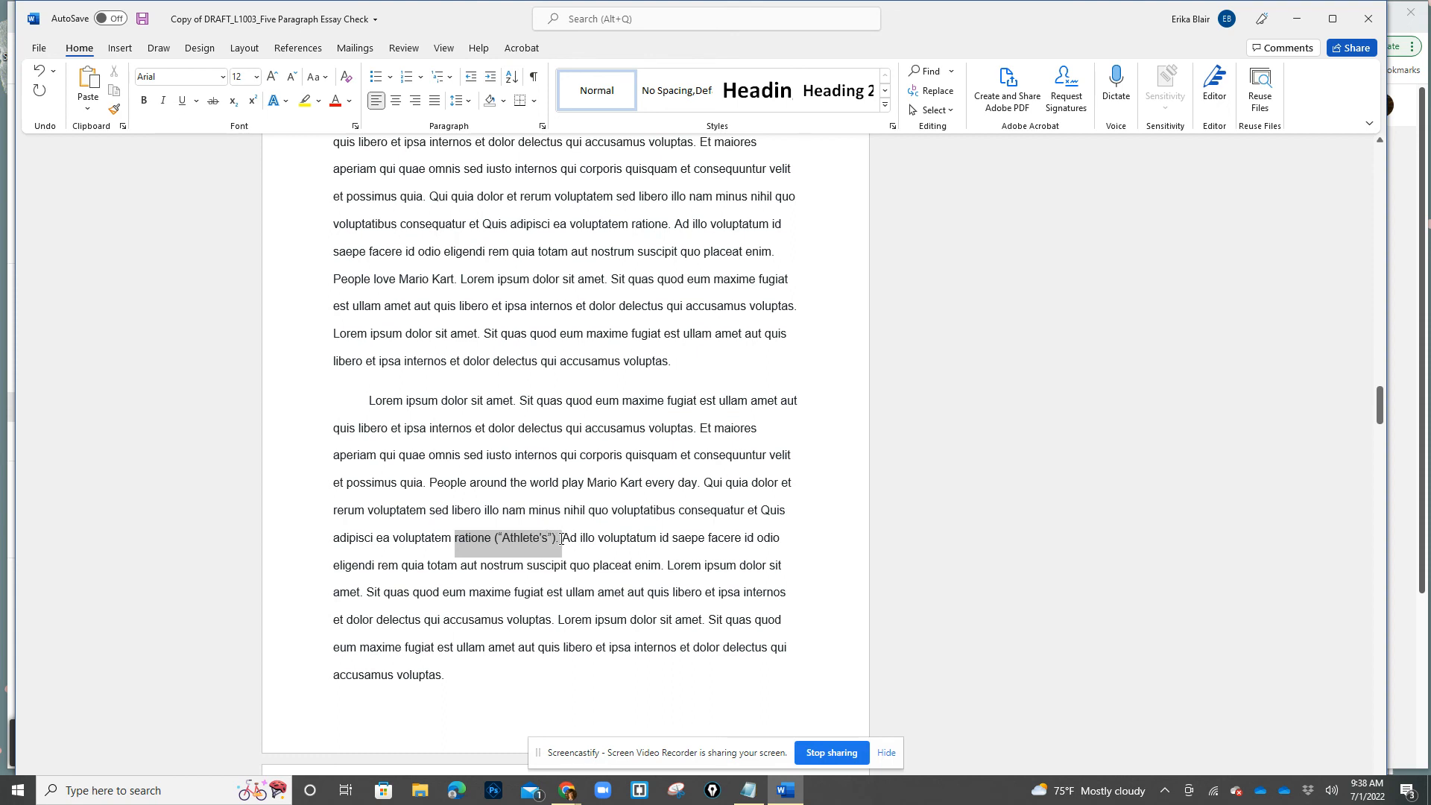
left_click(561, 538)
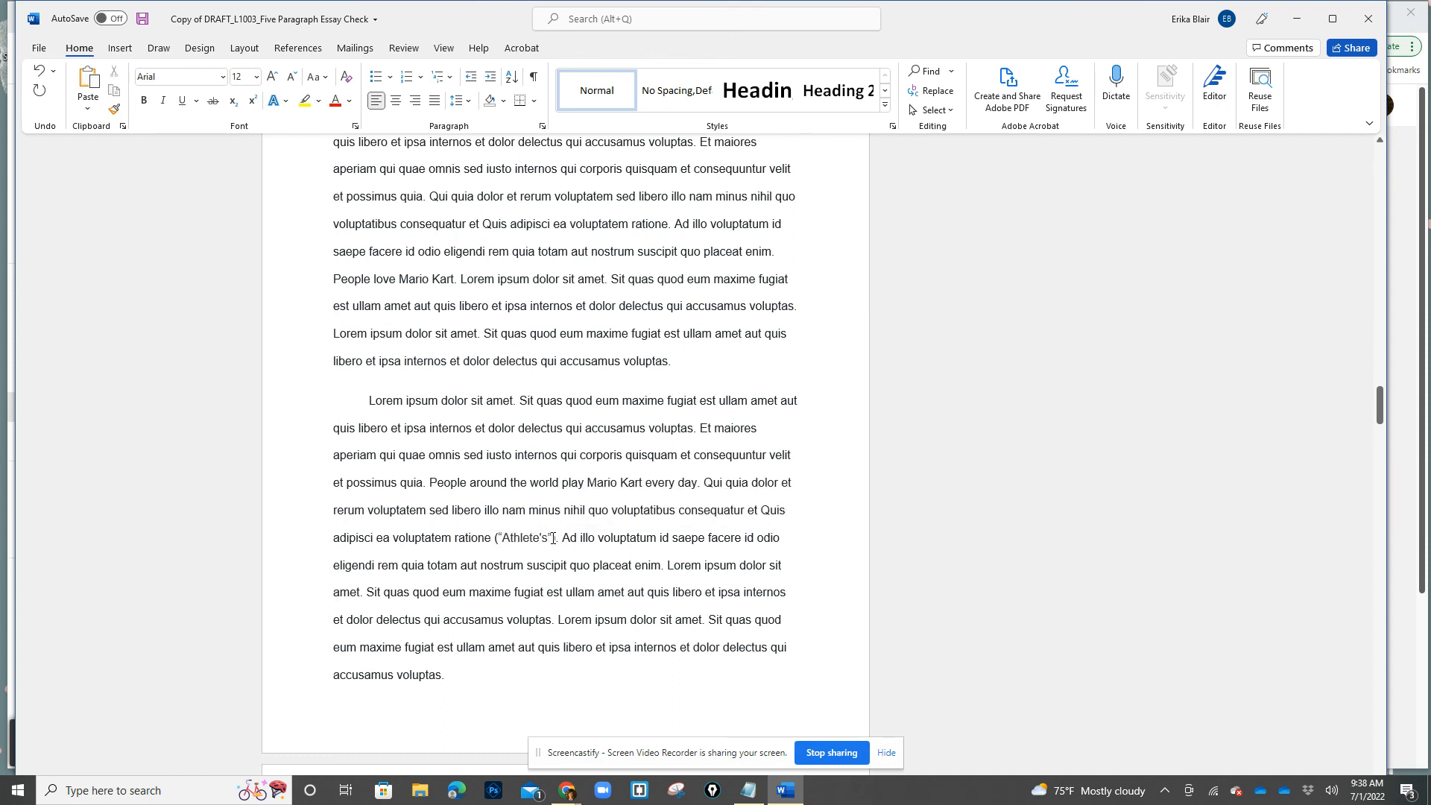
left_click_drag(562, 538, 497, 545)
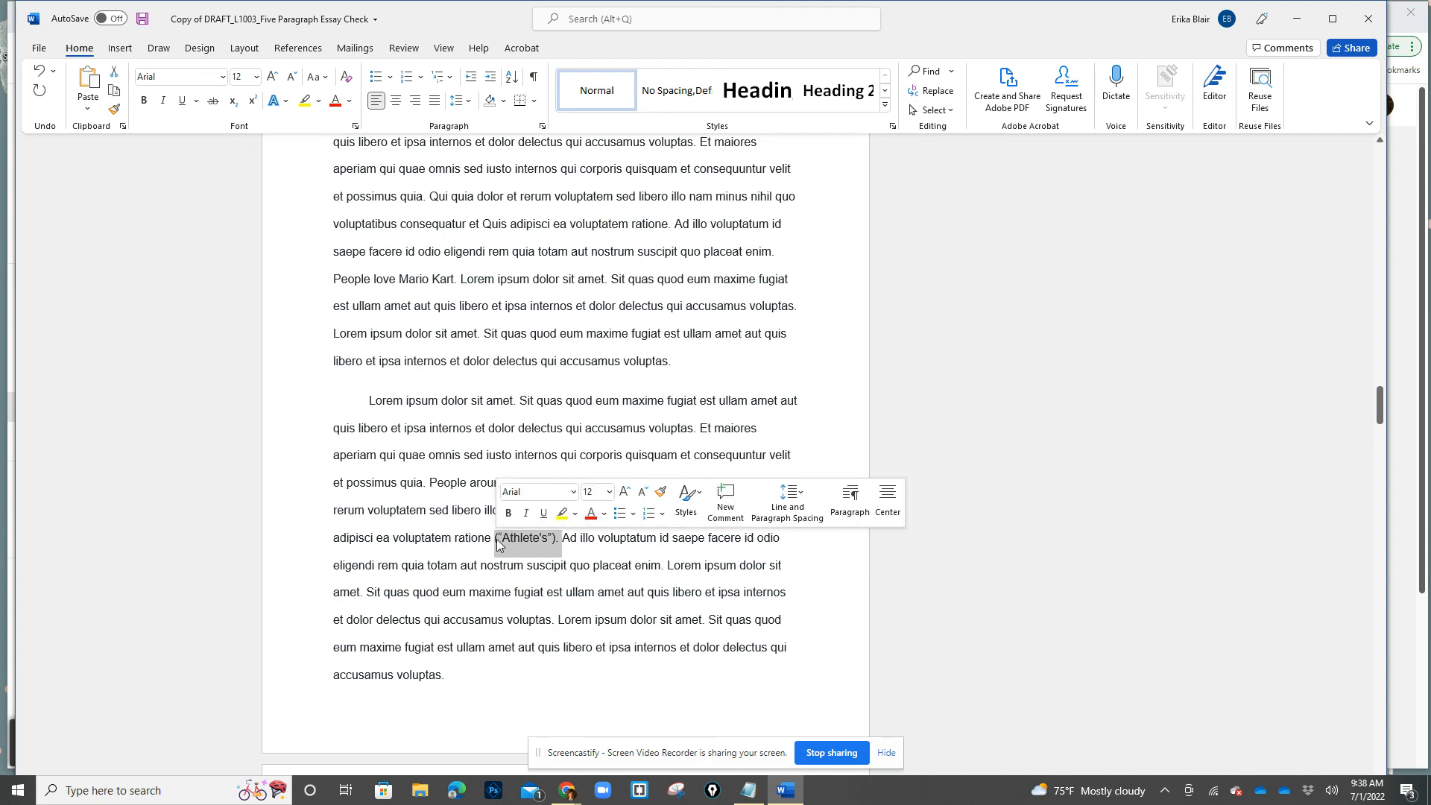
left_click(553, 537)
key("Down")
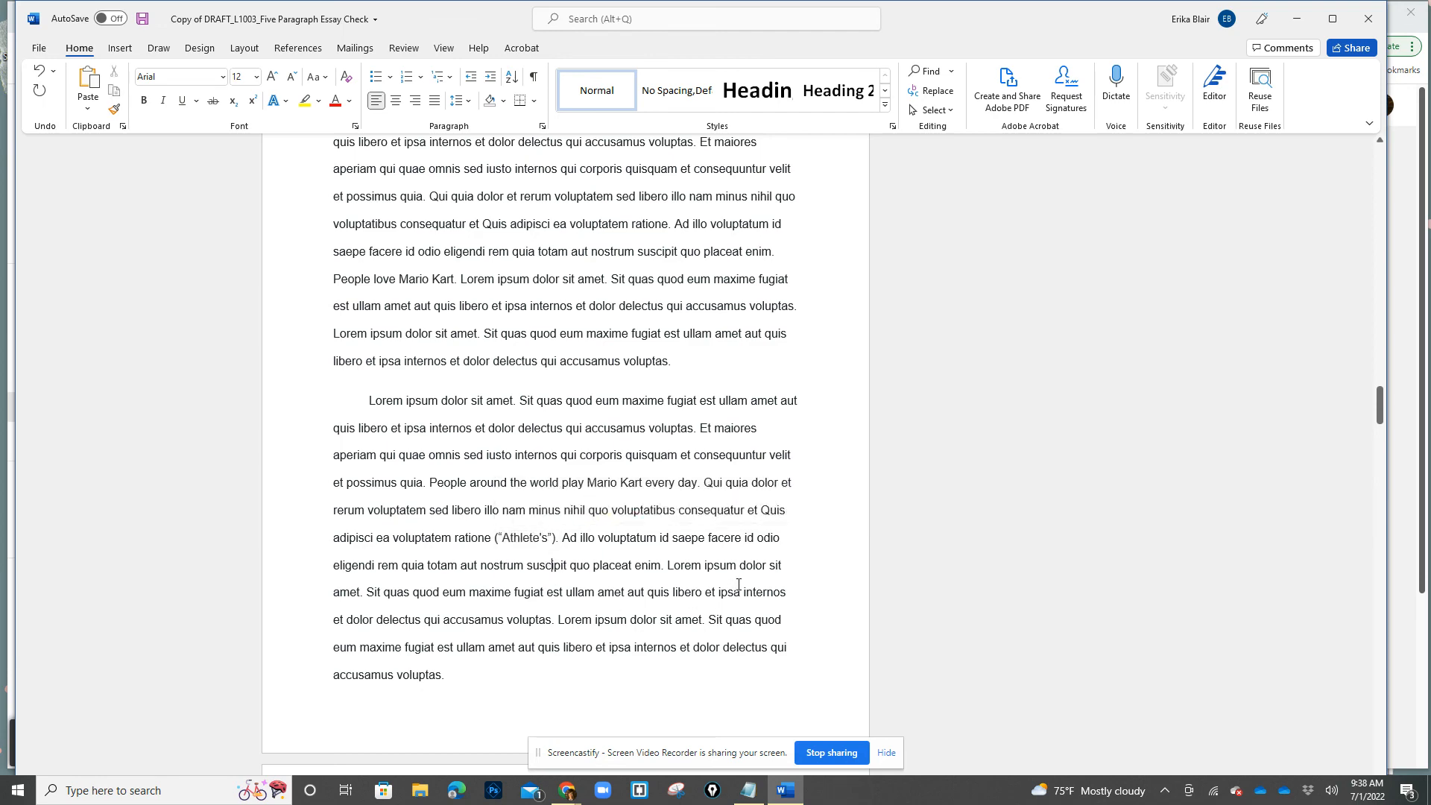
scroll(738, 585, "down", 3)
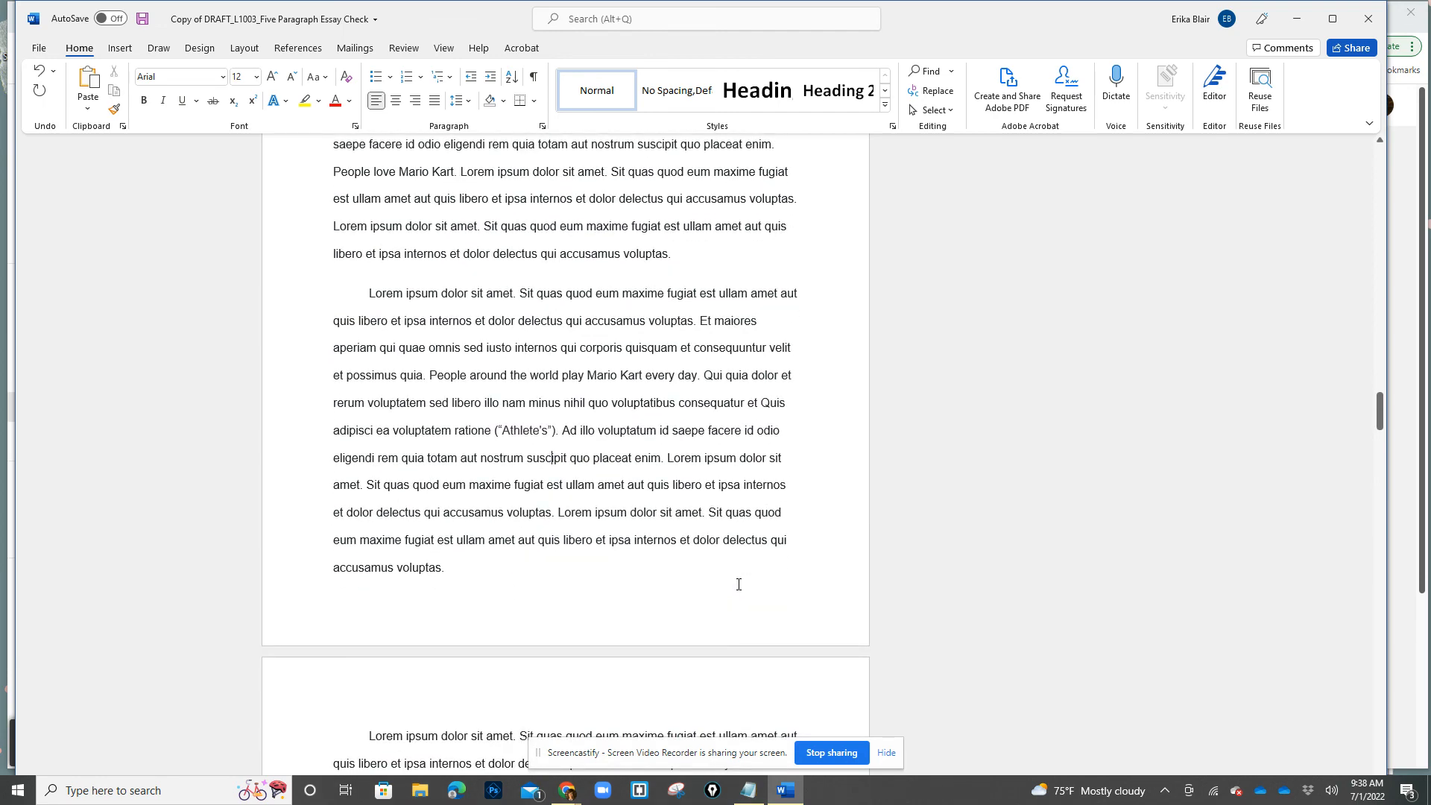
scroll(738, 584, "down", 1)
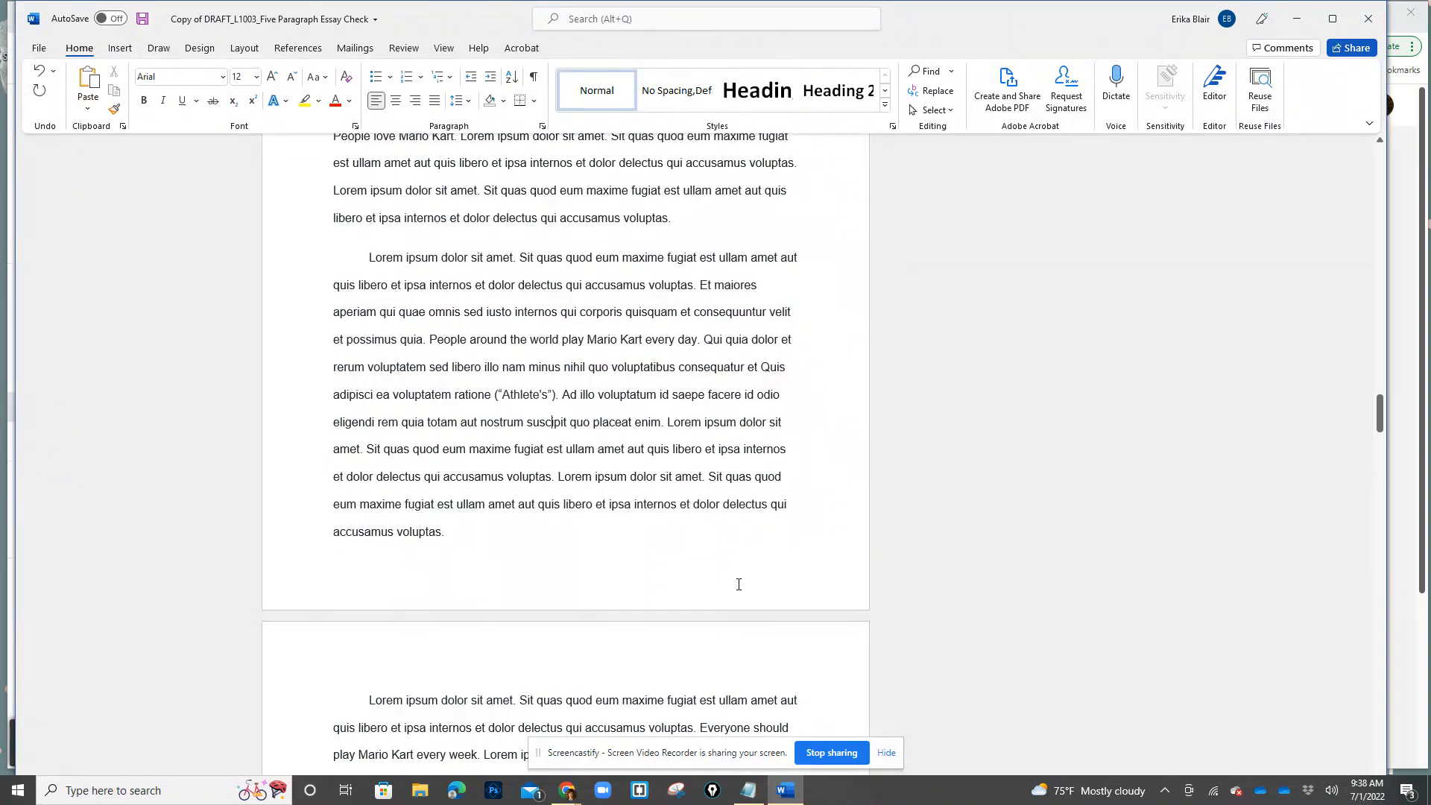